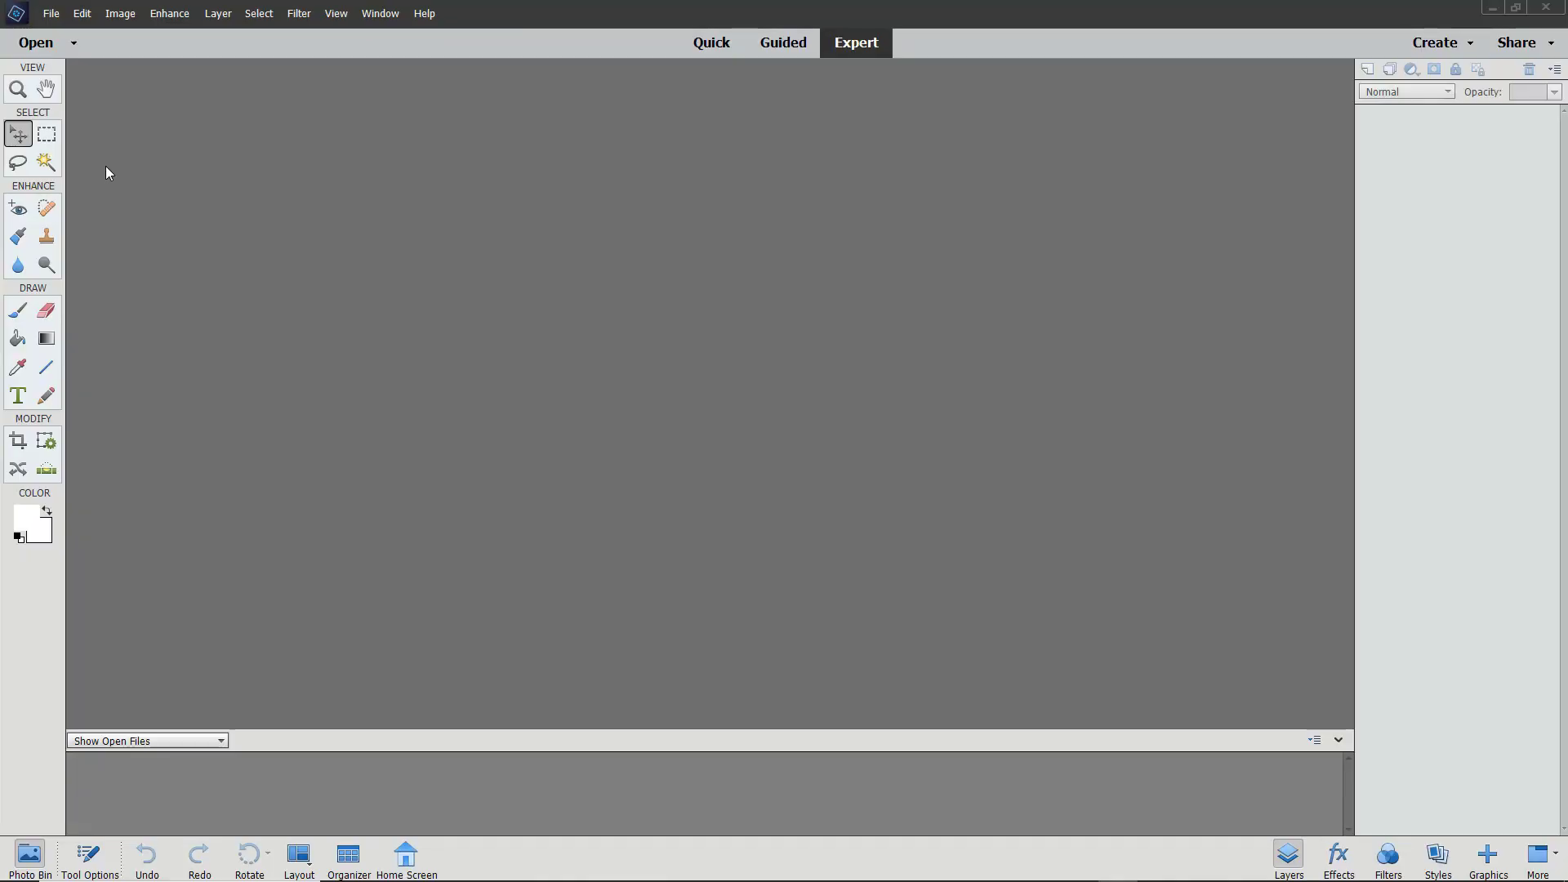
Select 3-profiles-2.dng and 6-edit-jpgs-003.jpg in the Open in Camera Raw dialog.
left_click(51, 18)
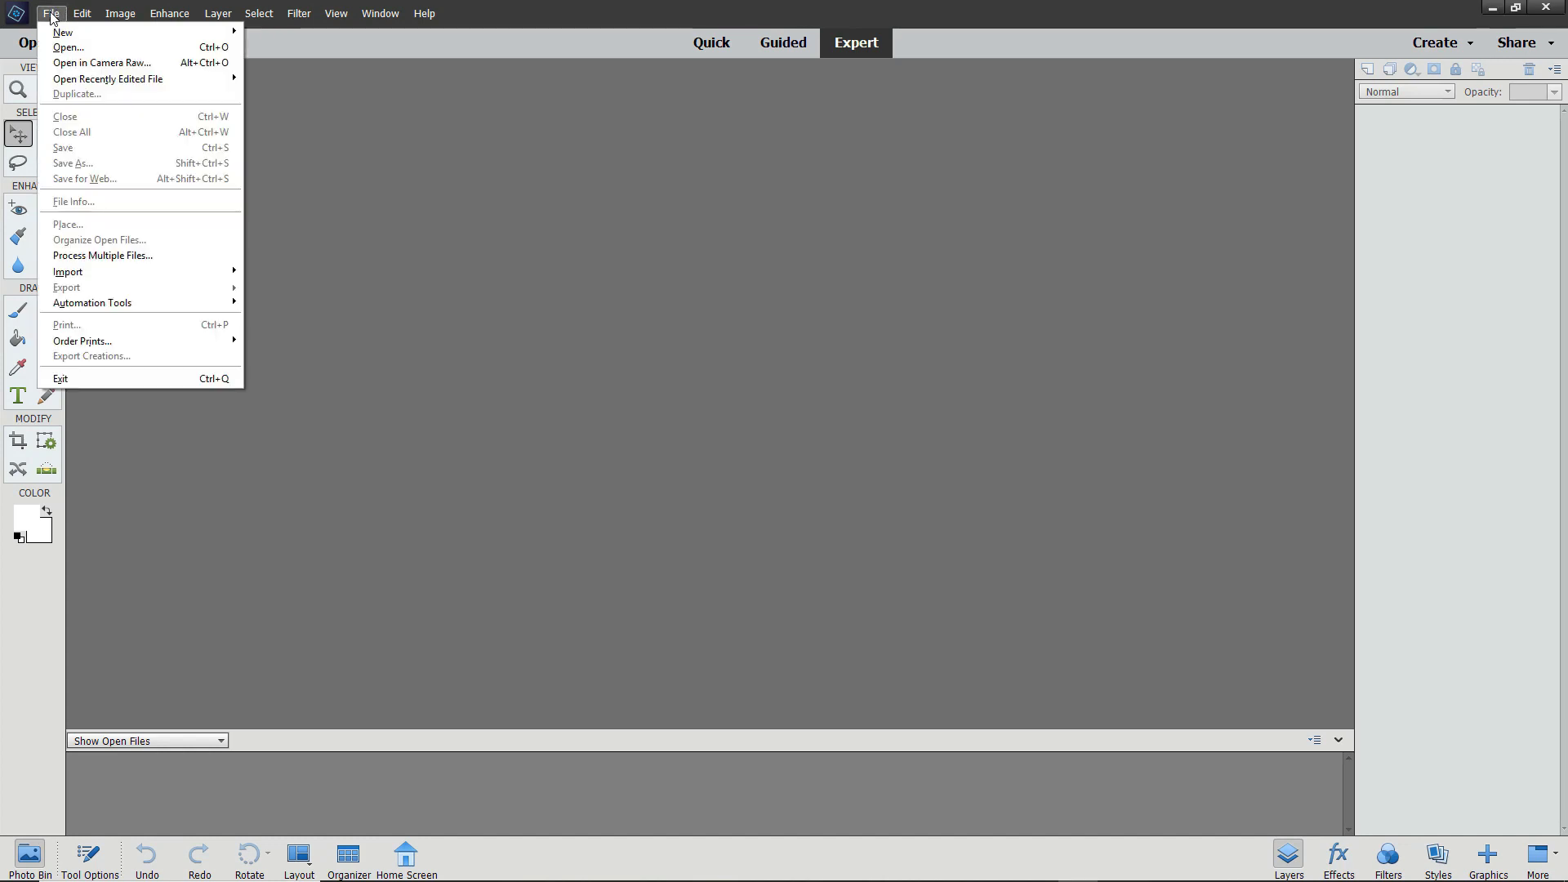
left_click(94, 64)
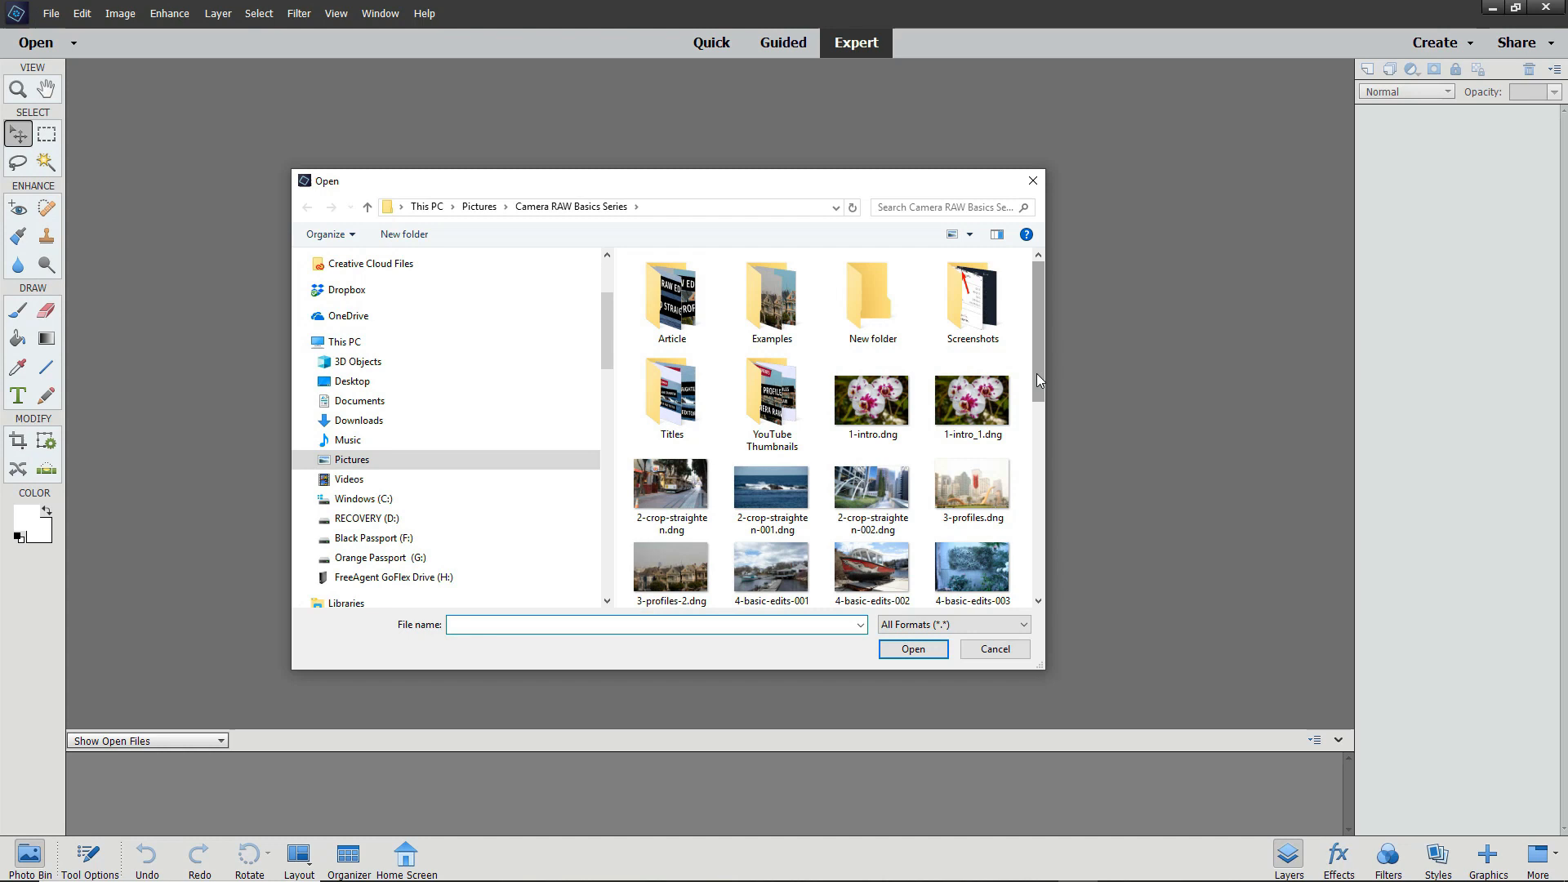
left_click_drag(1036, 374, 1038, 405)
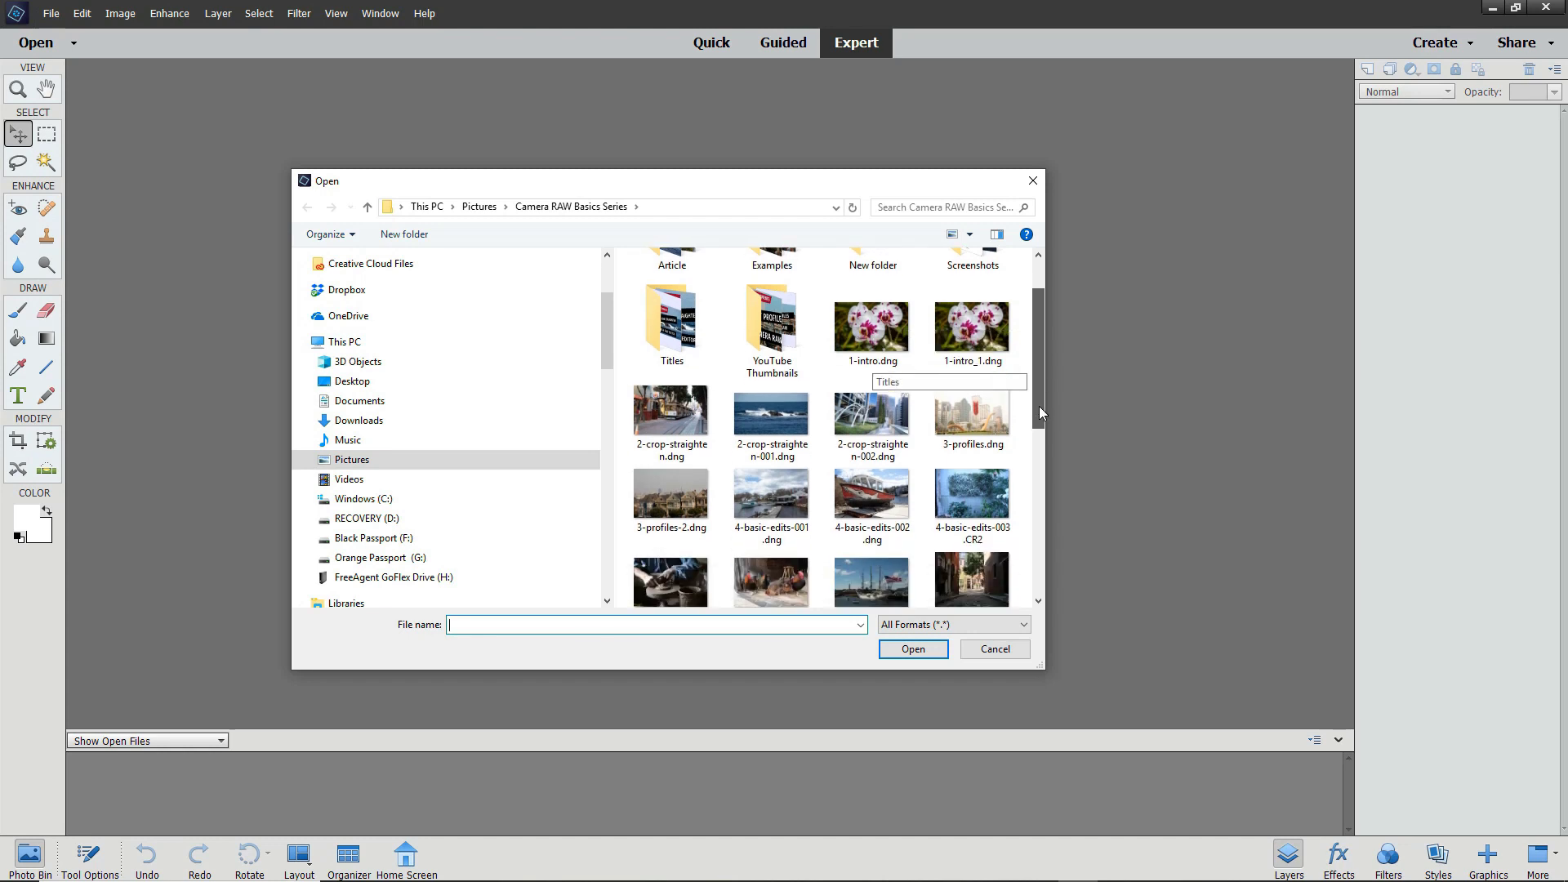
left_click(670, 480)
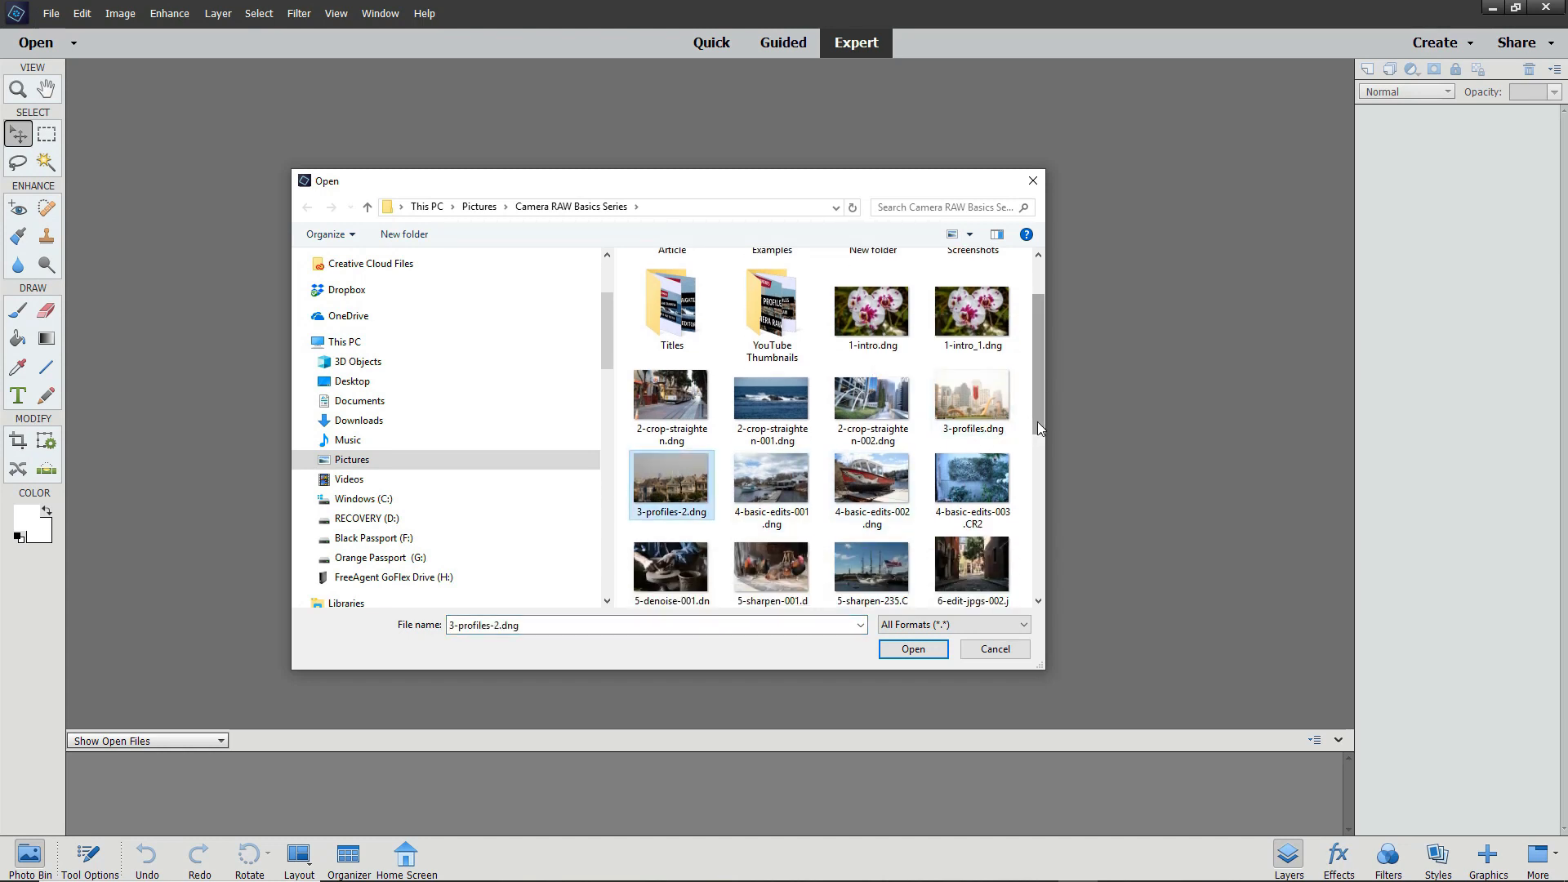
left_click_drag(1037, 421, 1047, 510)
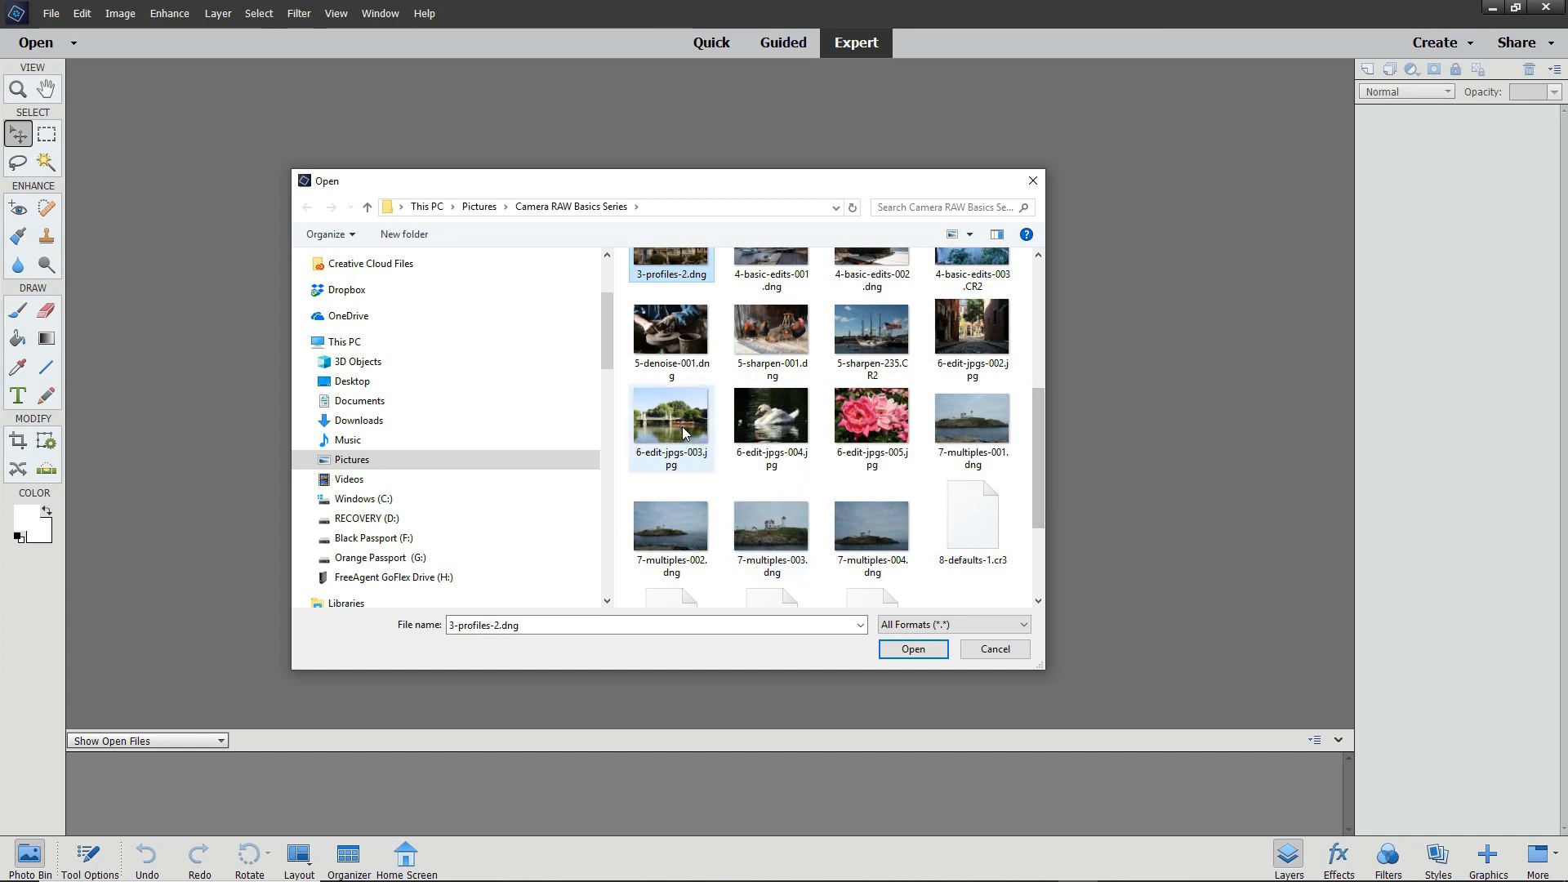
key("ctrl")
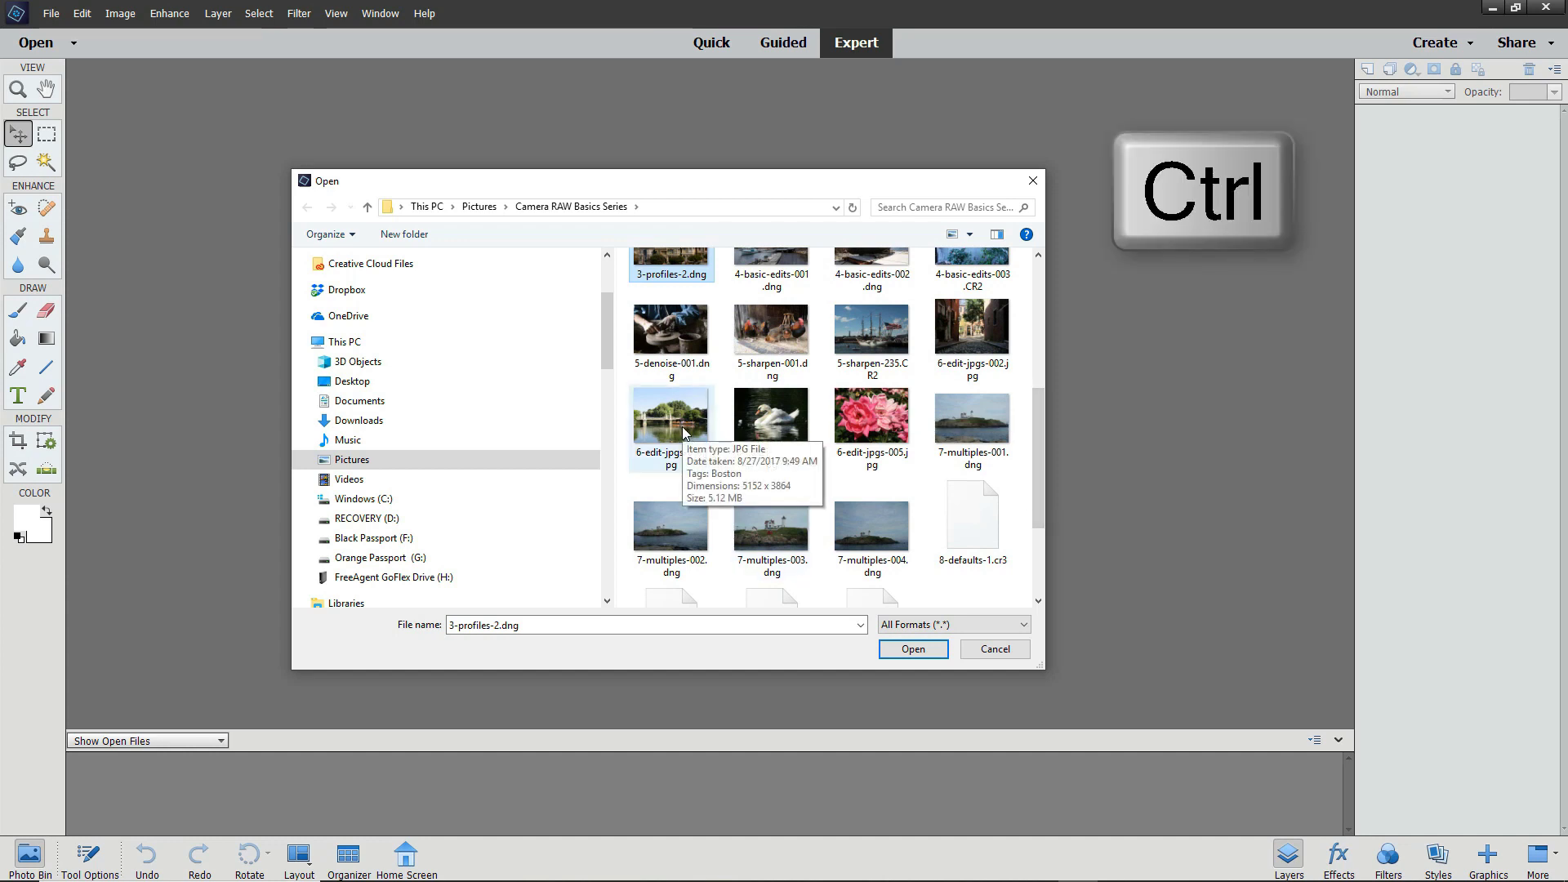
left_click(682, 426, "ctrl")
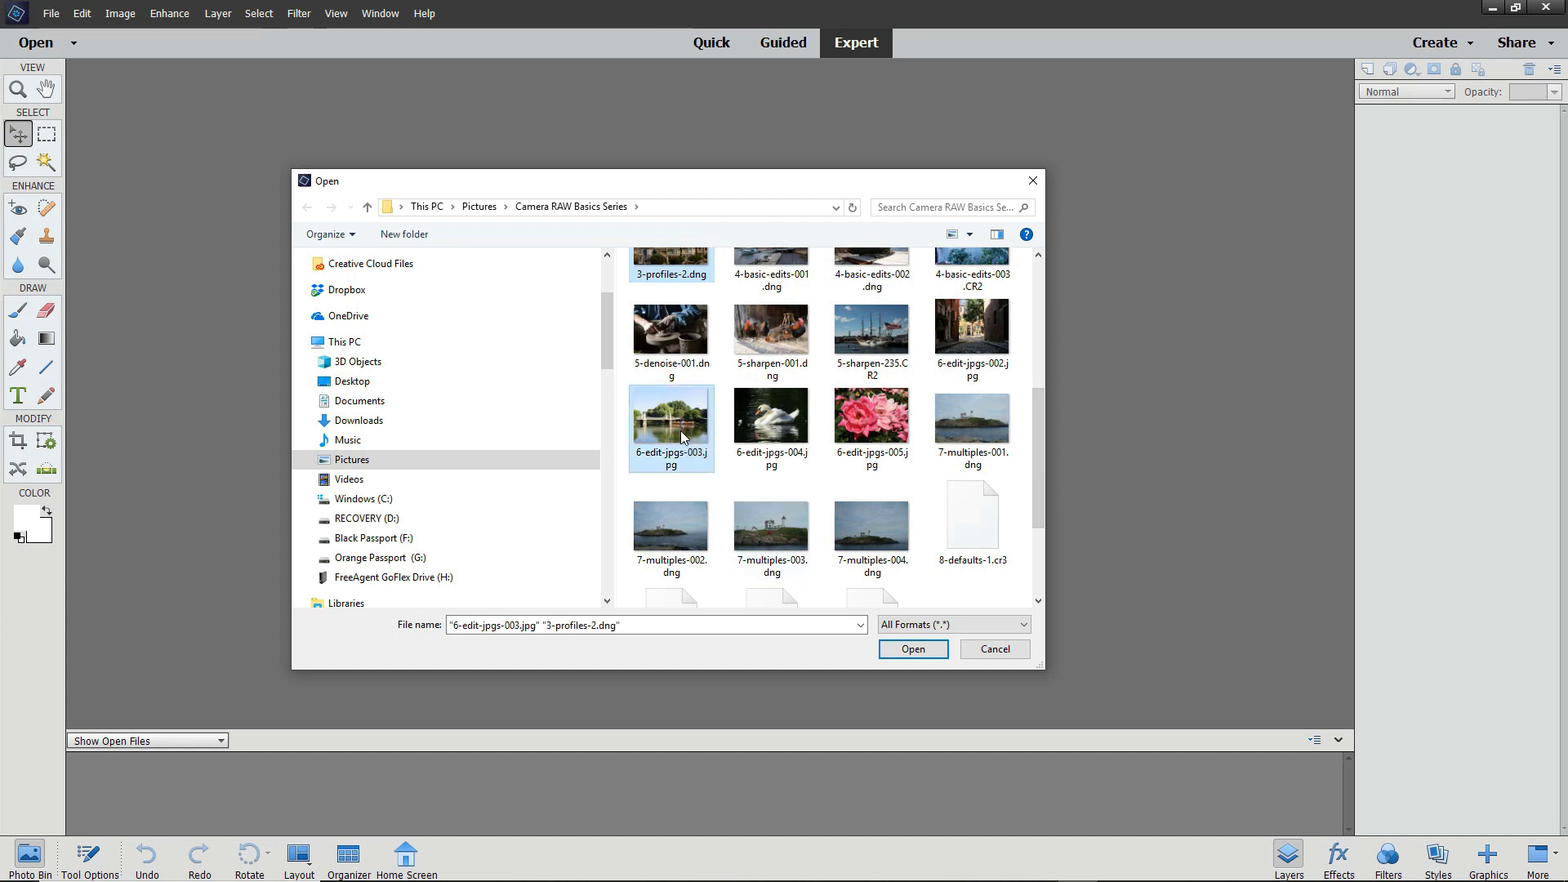
Load both selected files into Camera Raw and switch it to full screen.
left_click(932, 651)
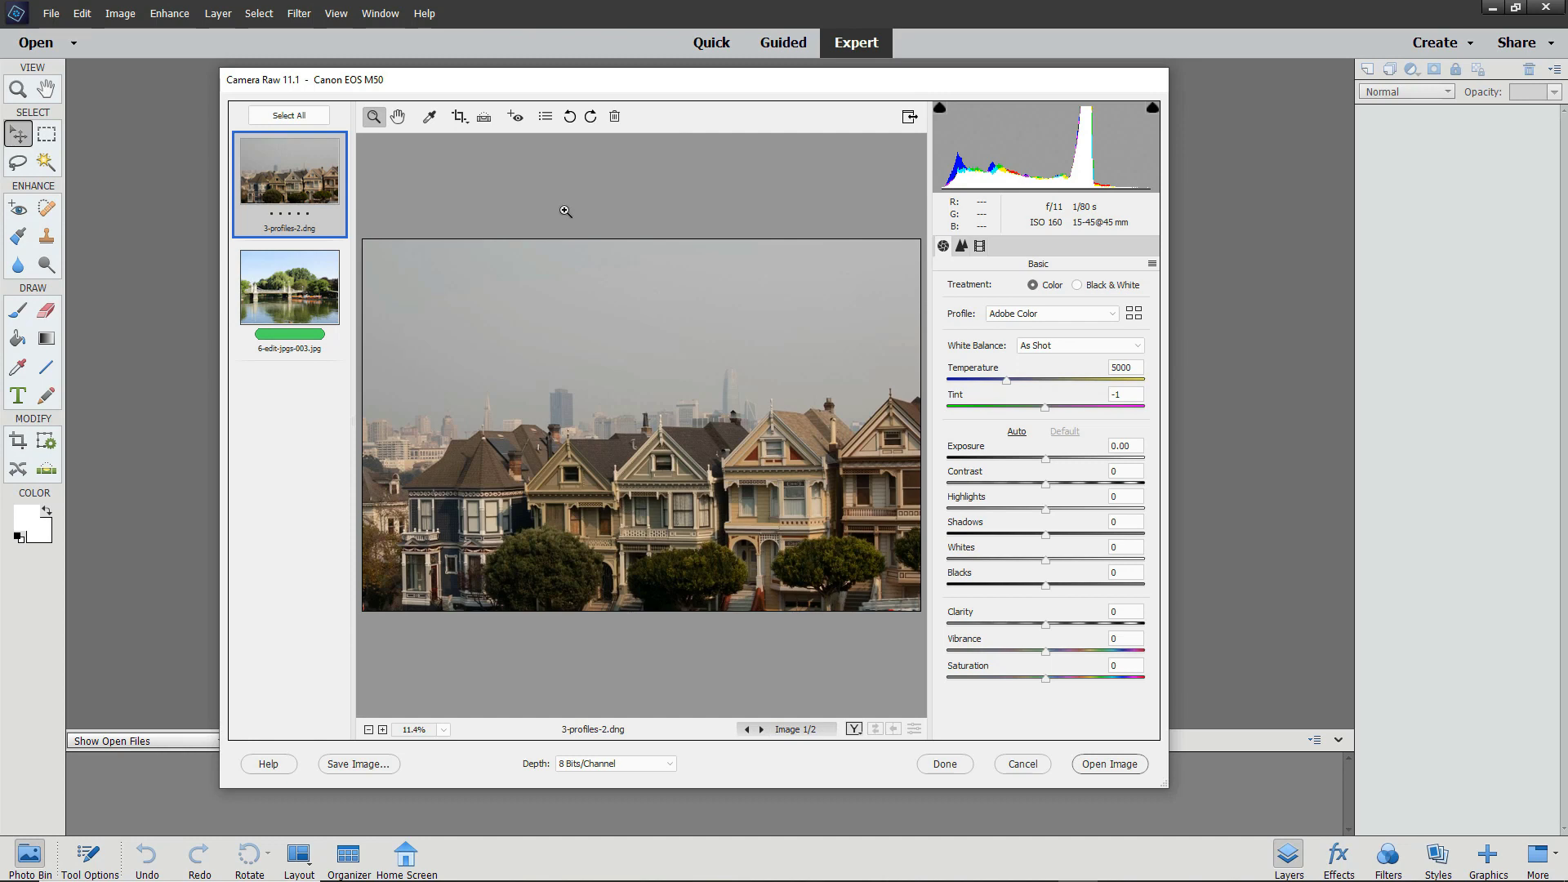
key("f")
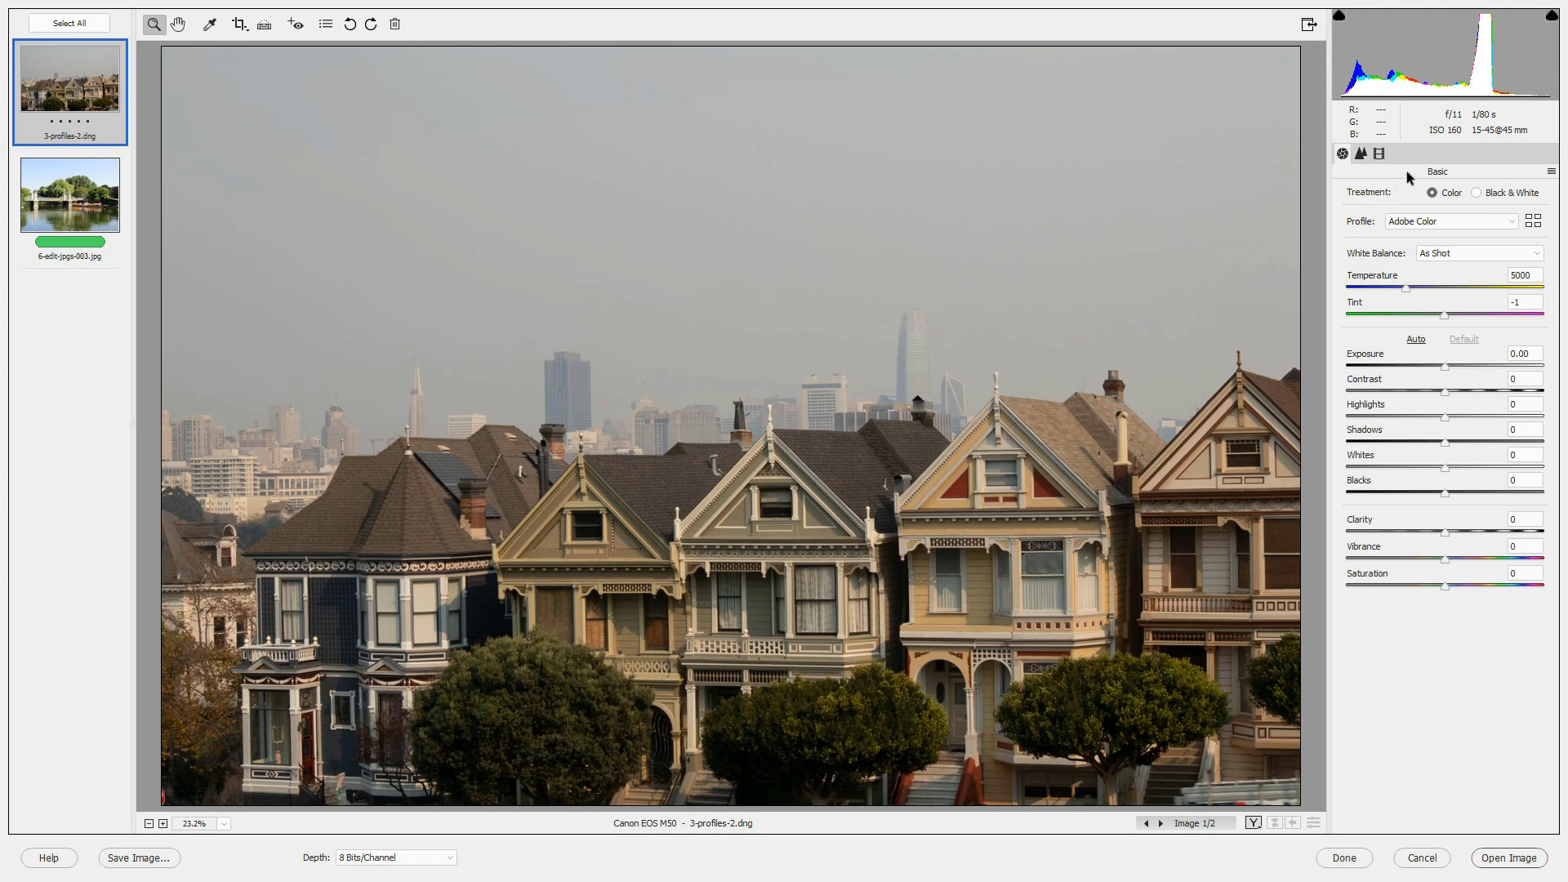
Review the Profile dropdown entries and keep Adobe Color as the profile.
left_click(1511, 219)
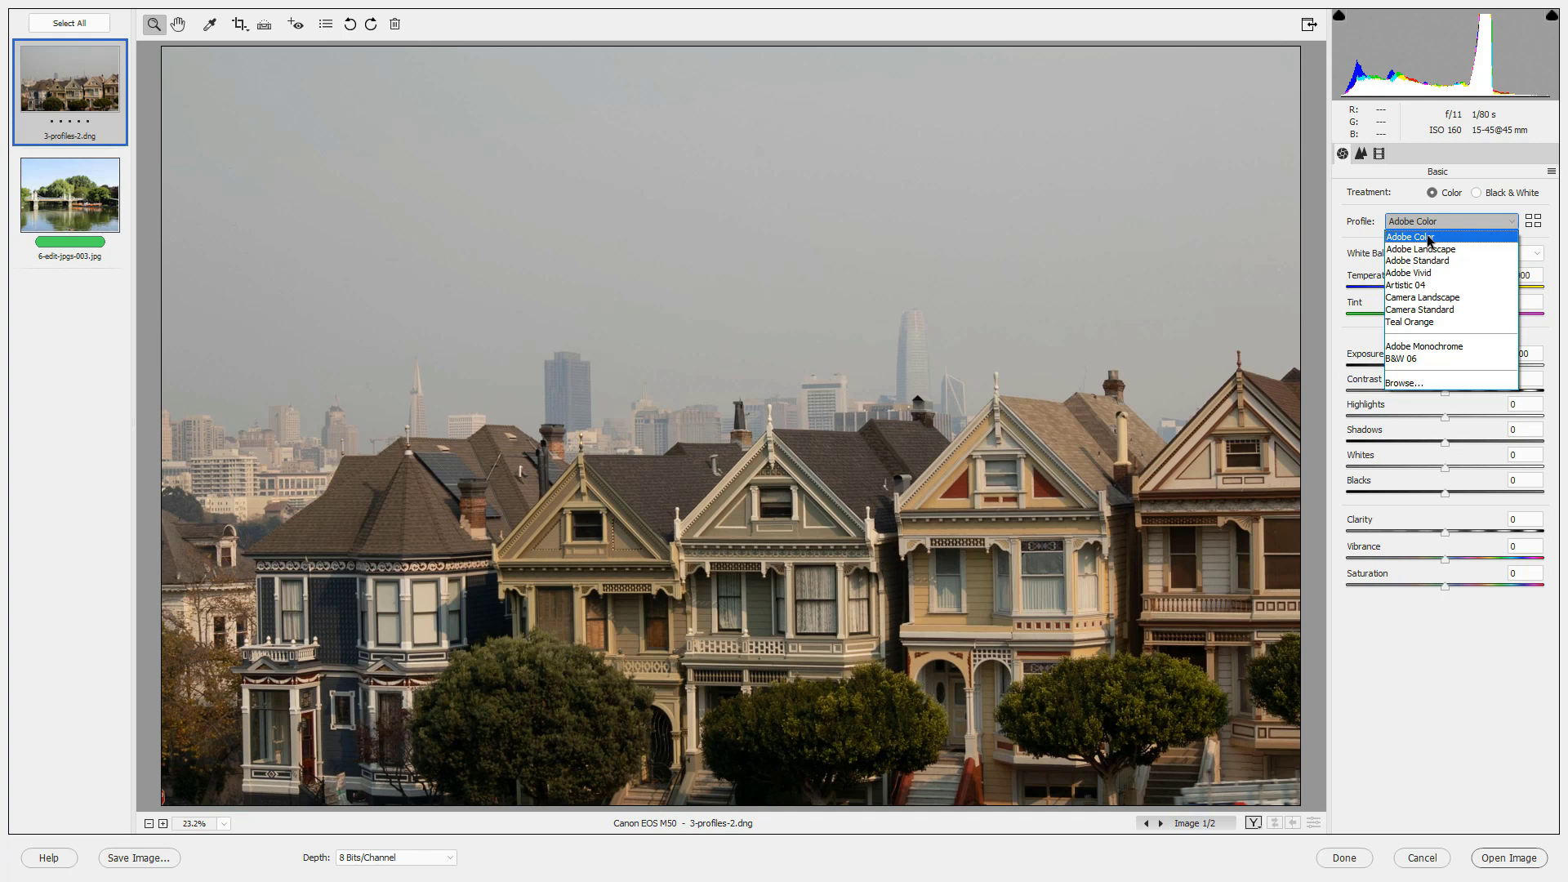
key("Up")
key("Up")
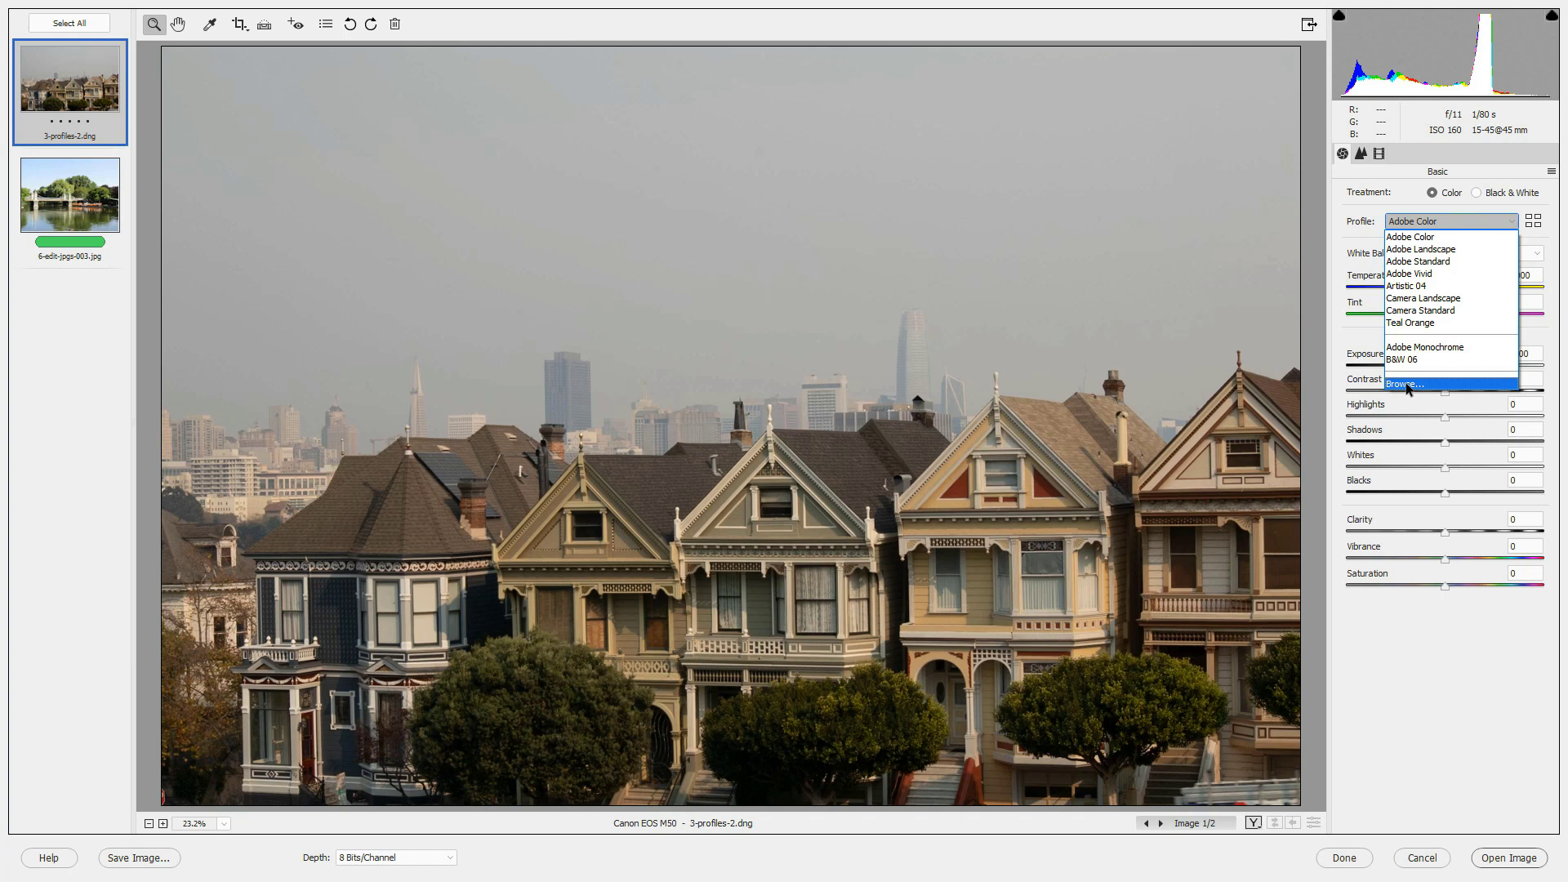
Open the Profile Browser and try the Color, B&W and All filters.
left_click(1535, 225)
left_click(1533, 223)
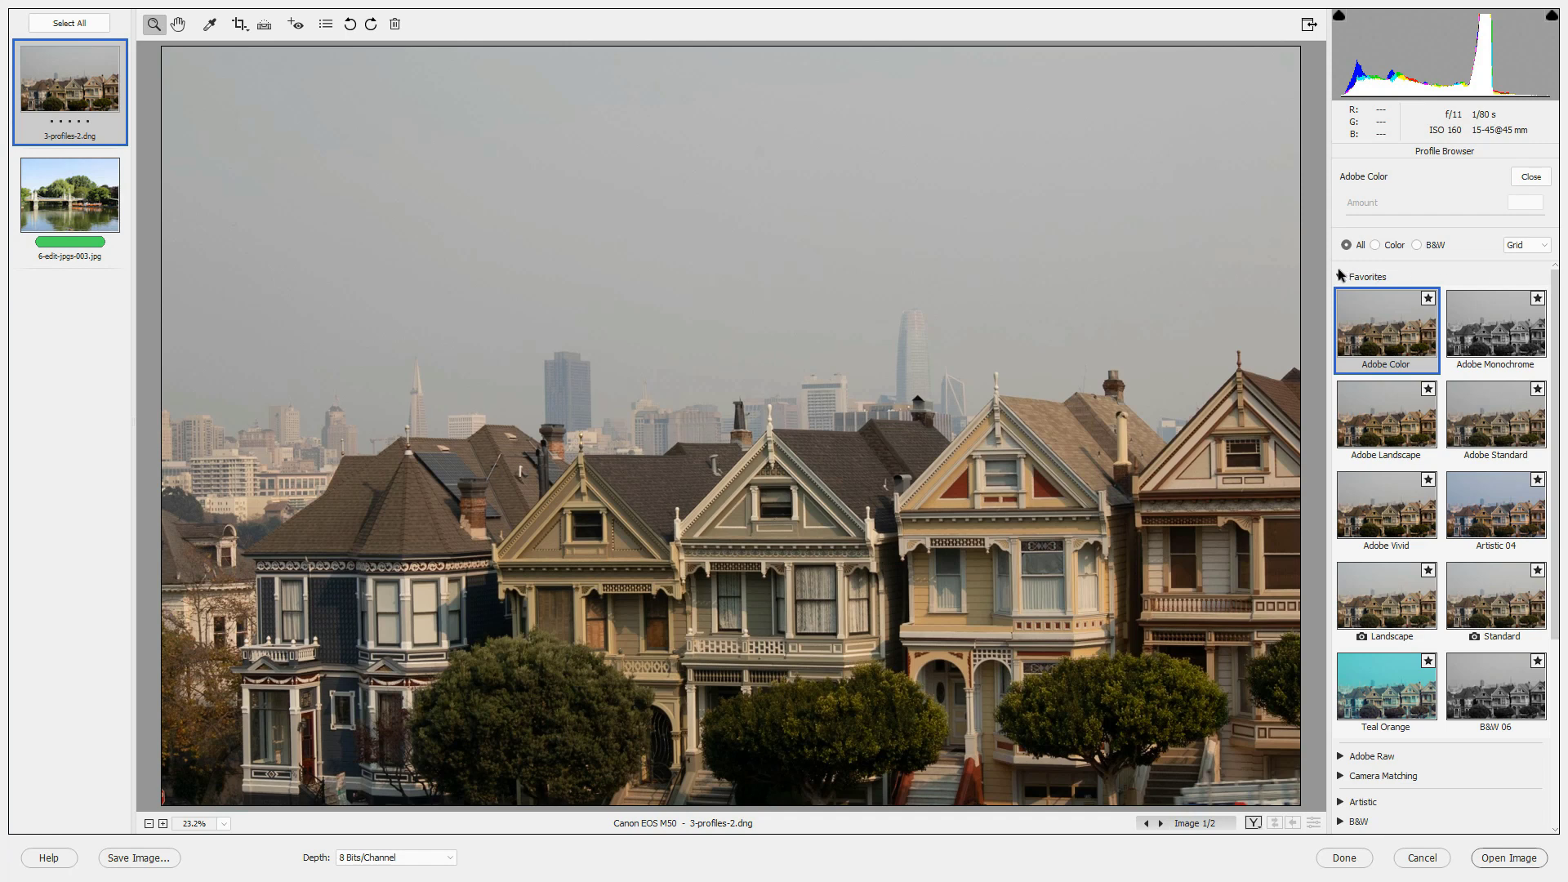
left_click(1374, 245)
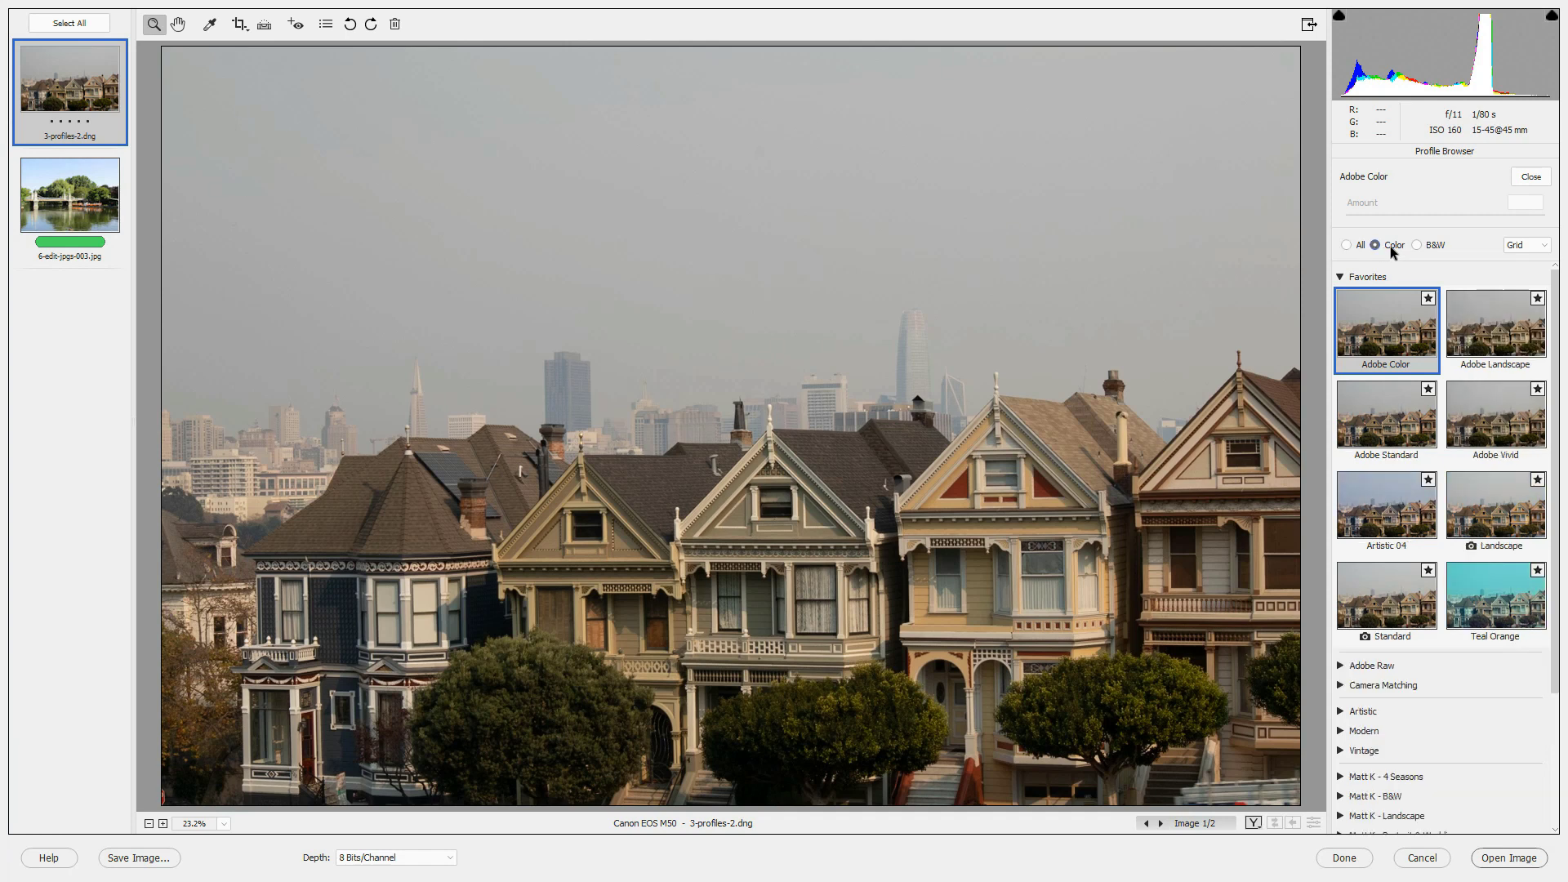
left_click(1417, 245)
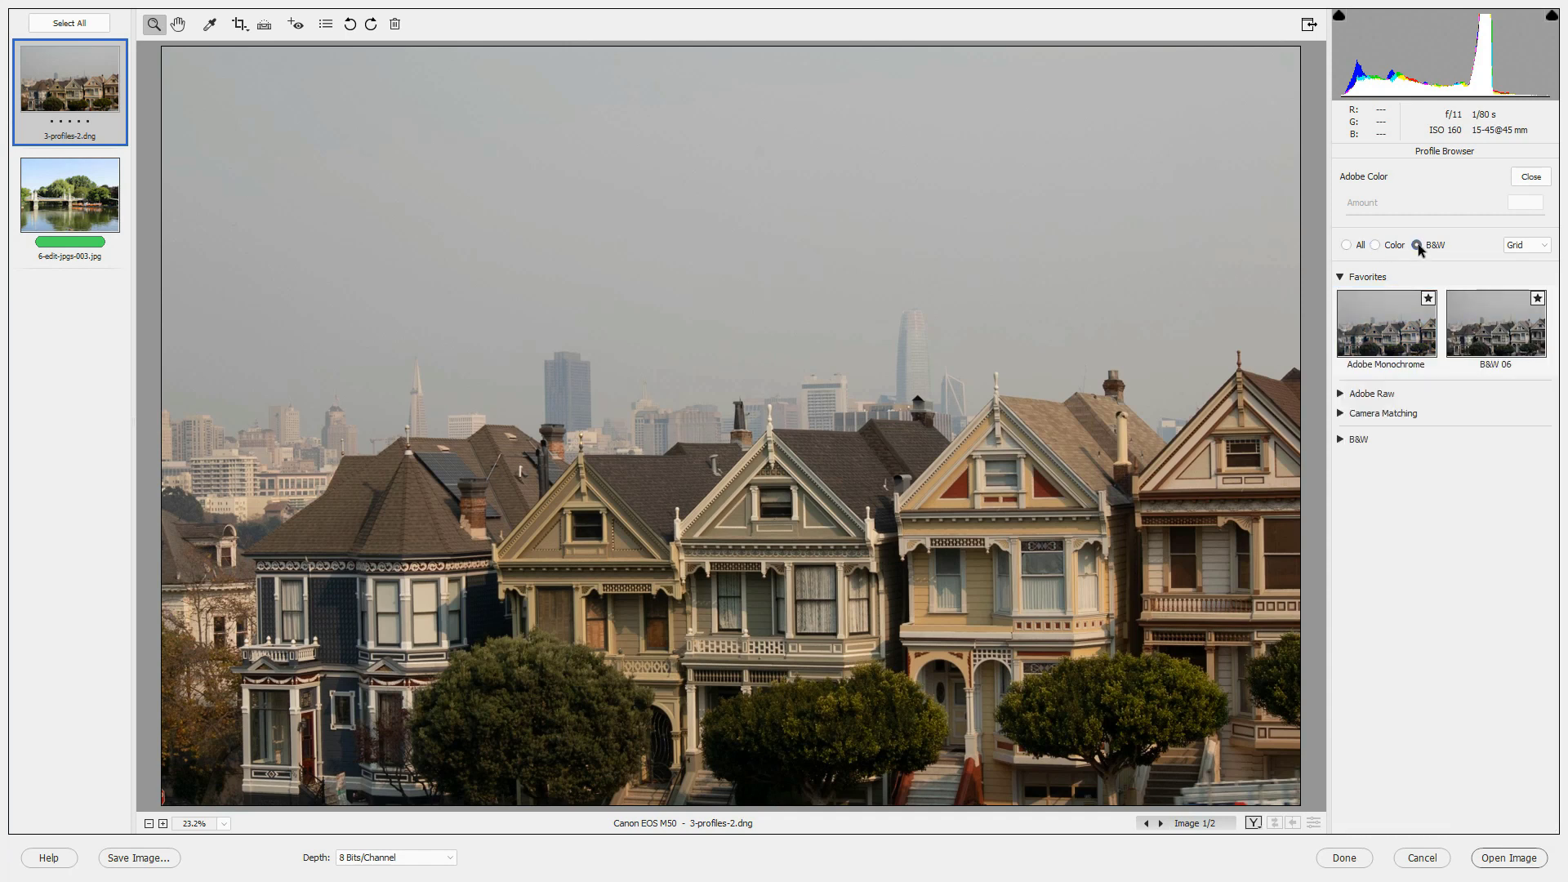
left_click(1345, 245)
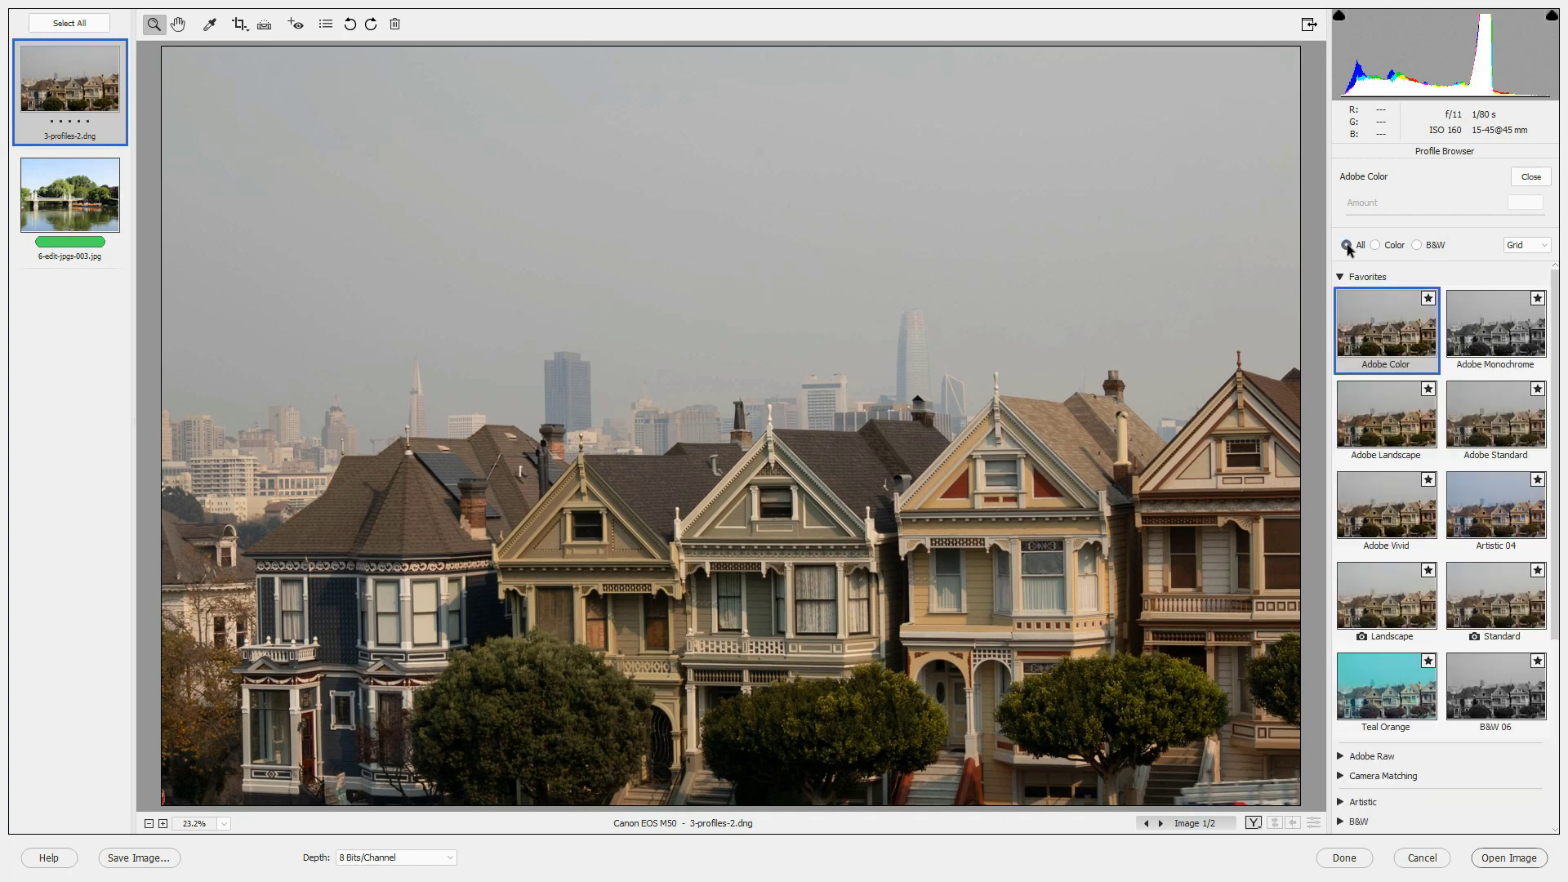
Switch the browser to List view and back to Grid, then collapse Favorites.
left_click(1546, 248)
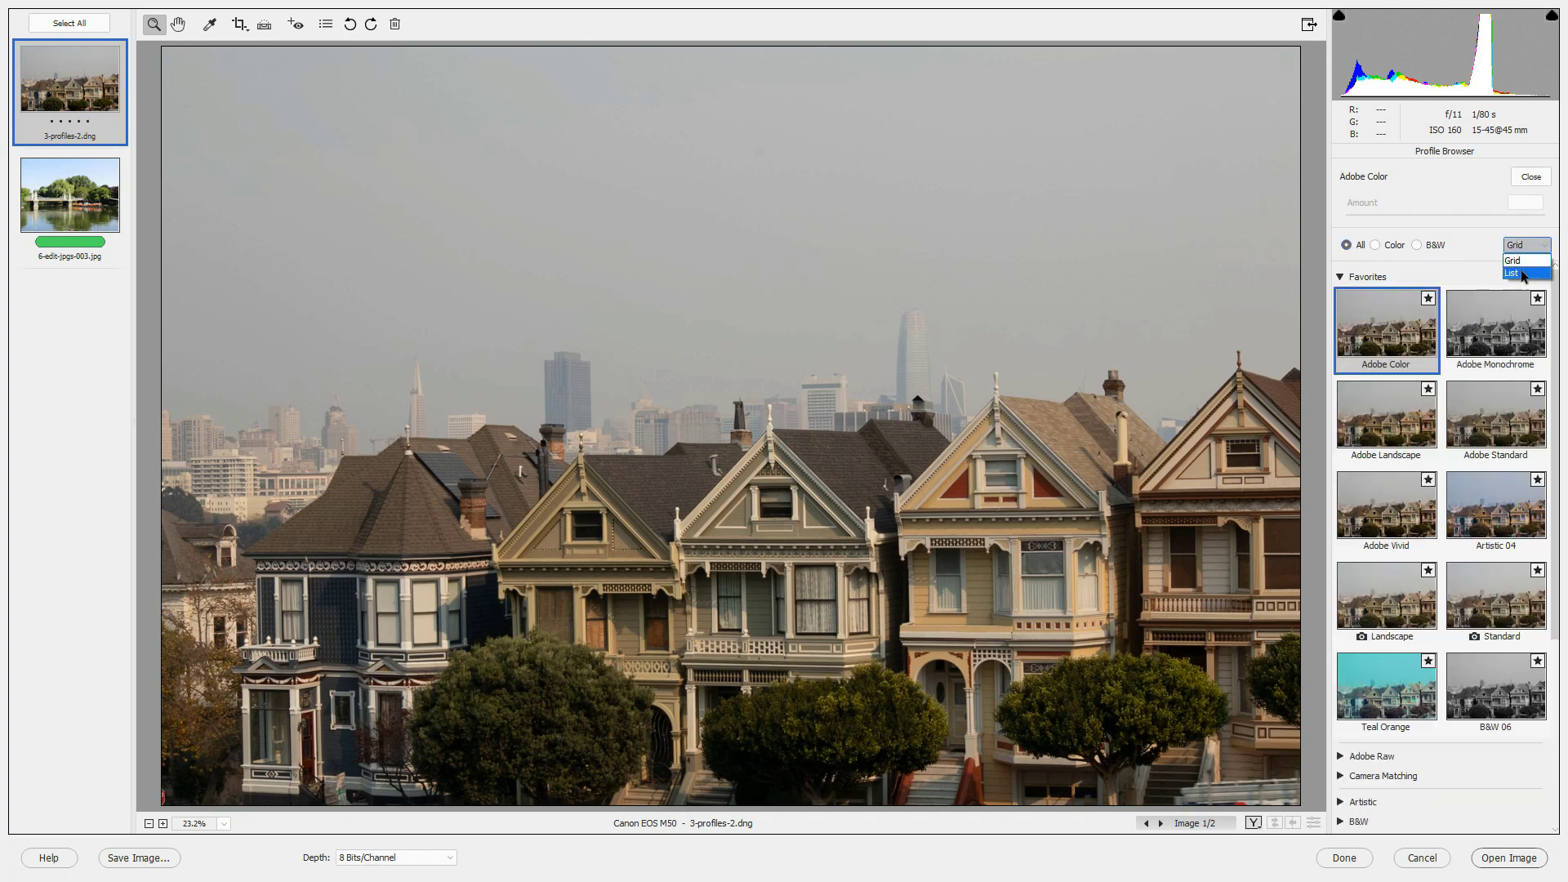
left_click(1523, 274)
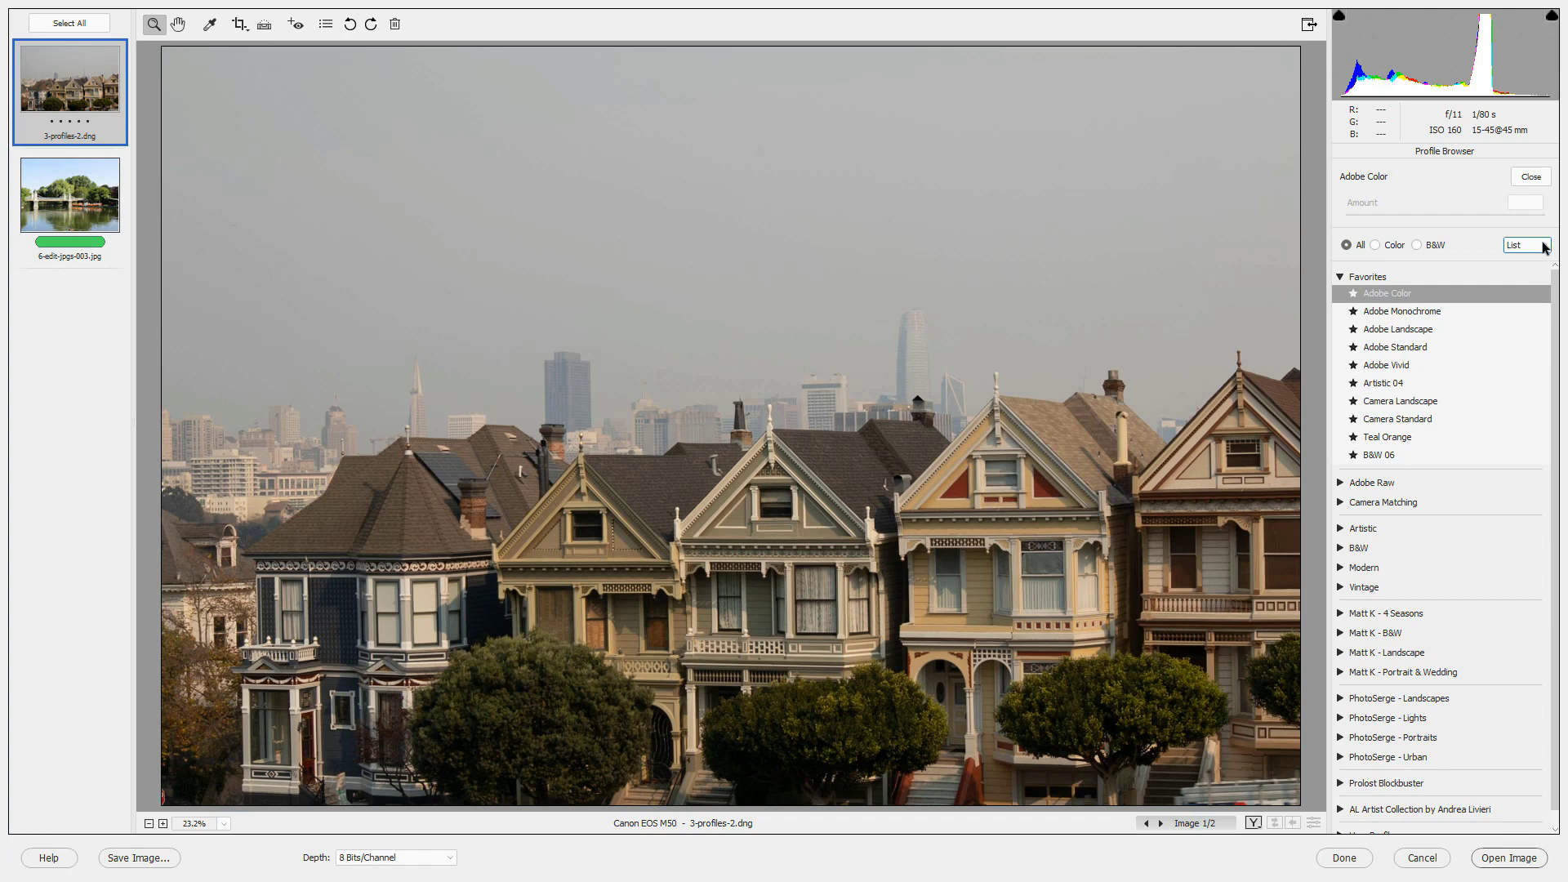
left_click(1543, 246)
left_click(1523, 258)
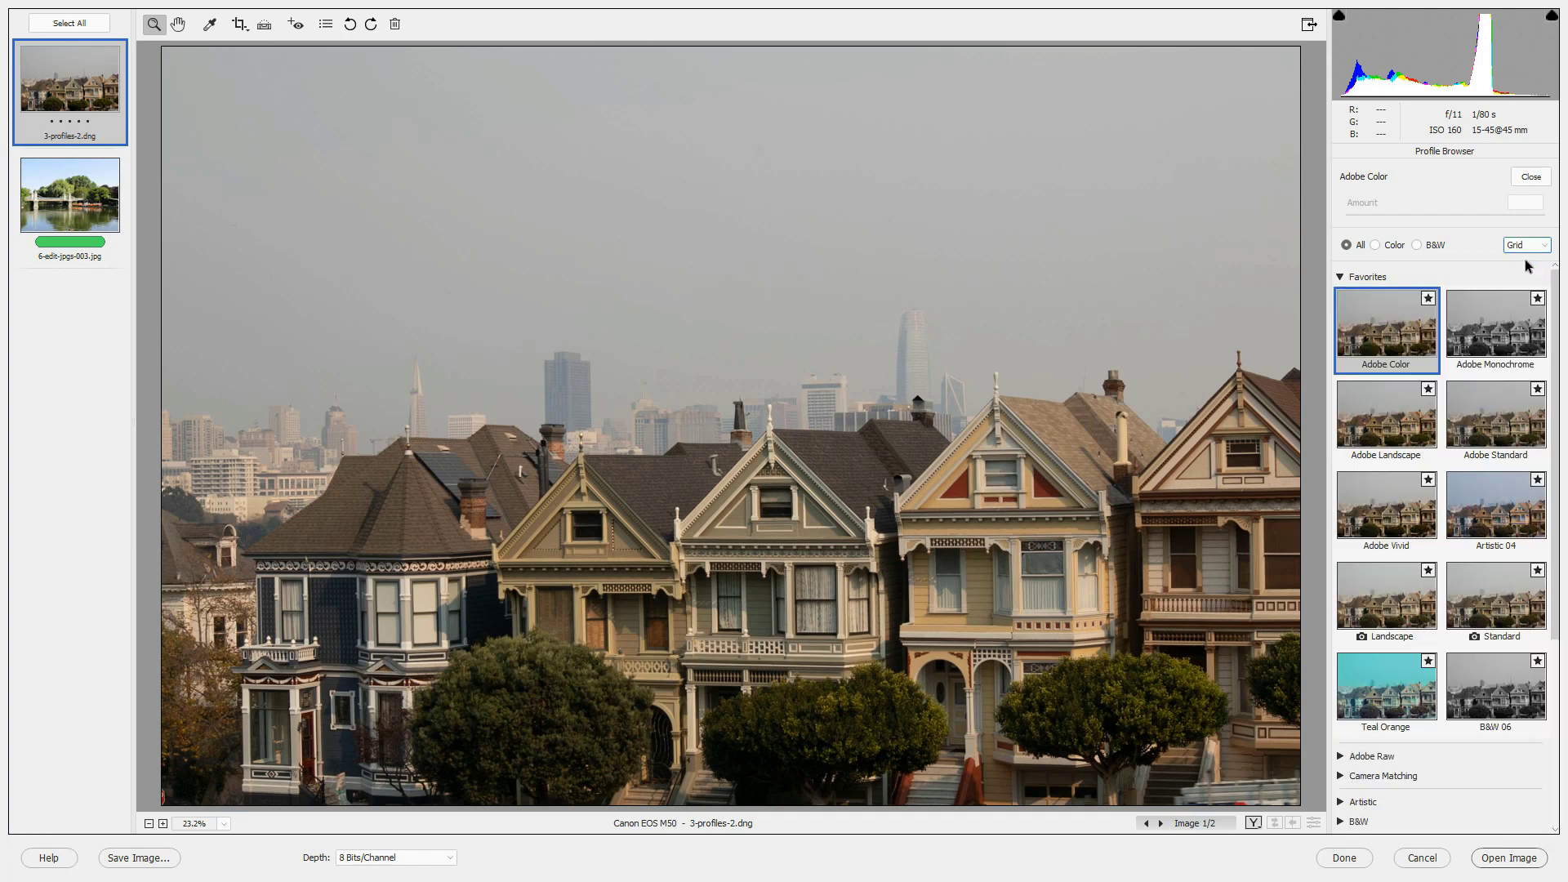
left_click(1361, 280)
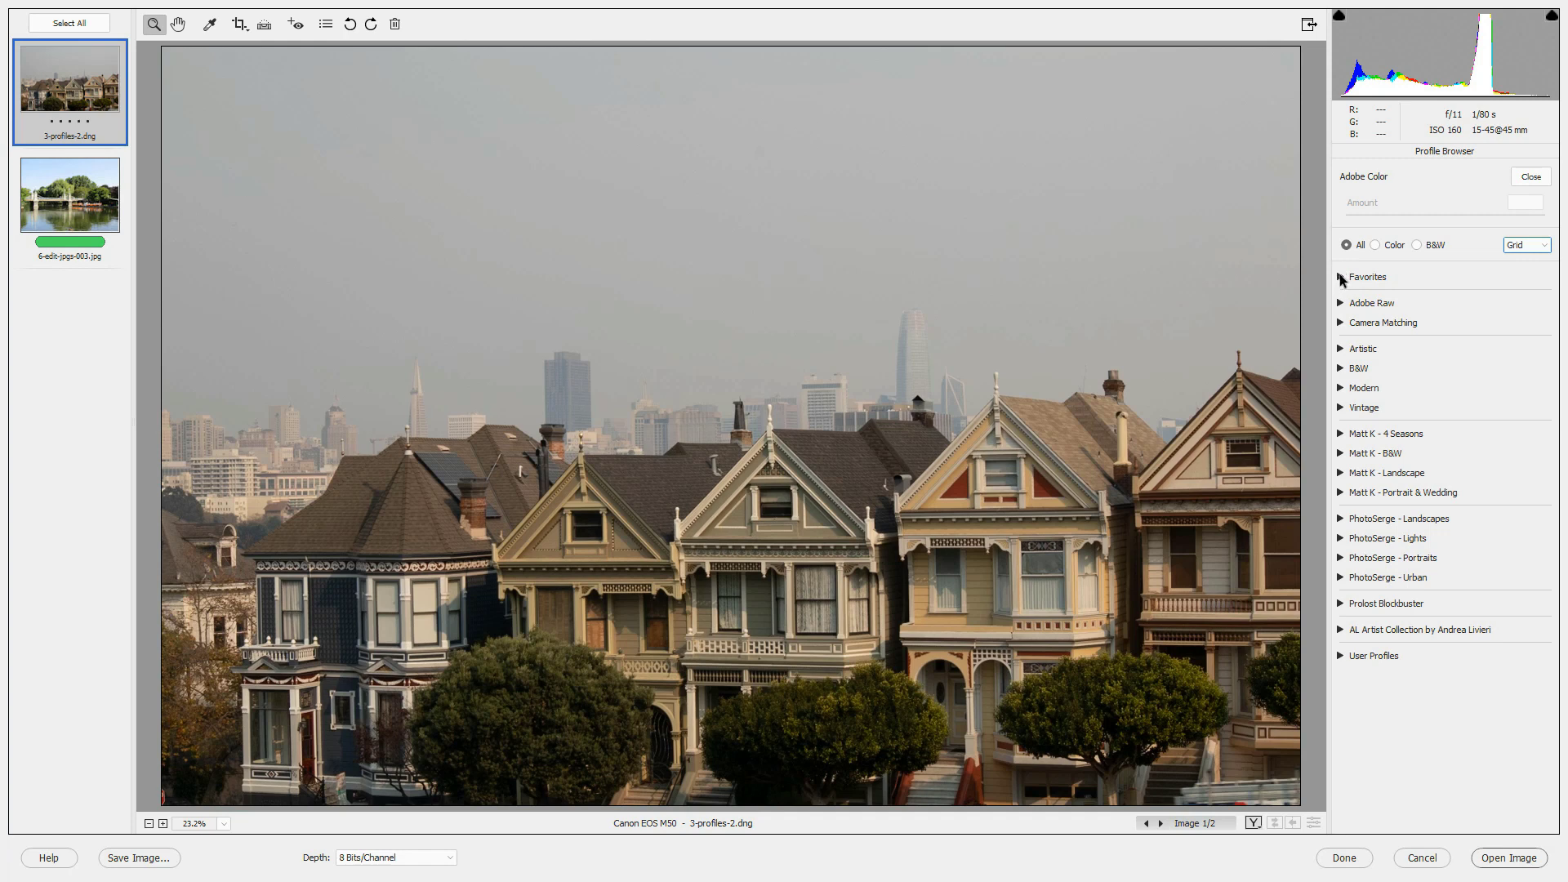
left_click(1340, 277)
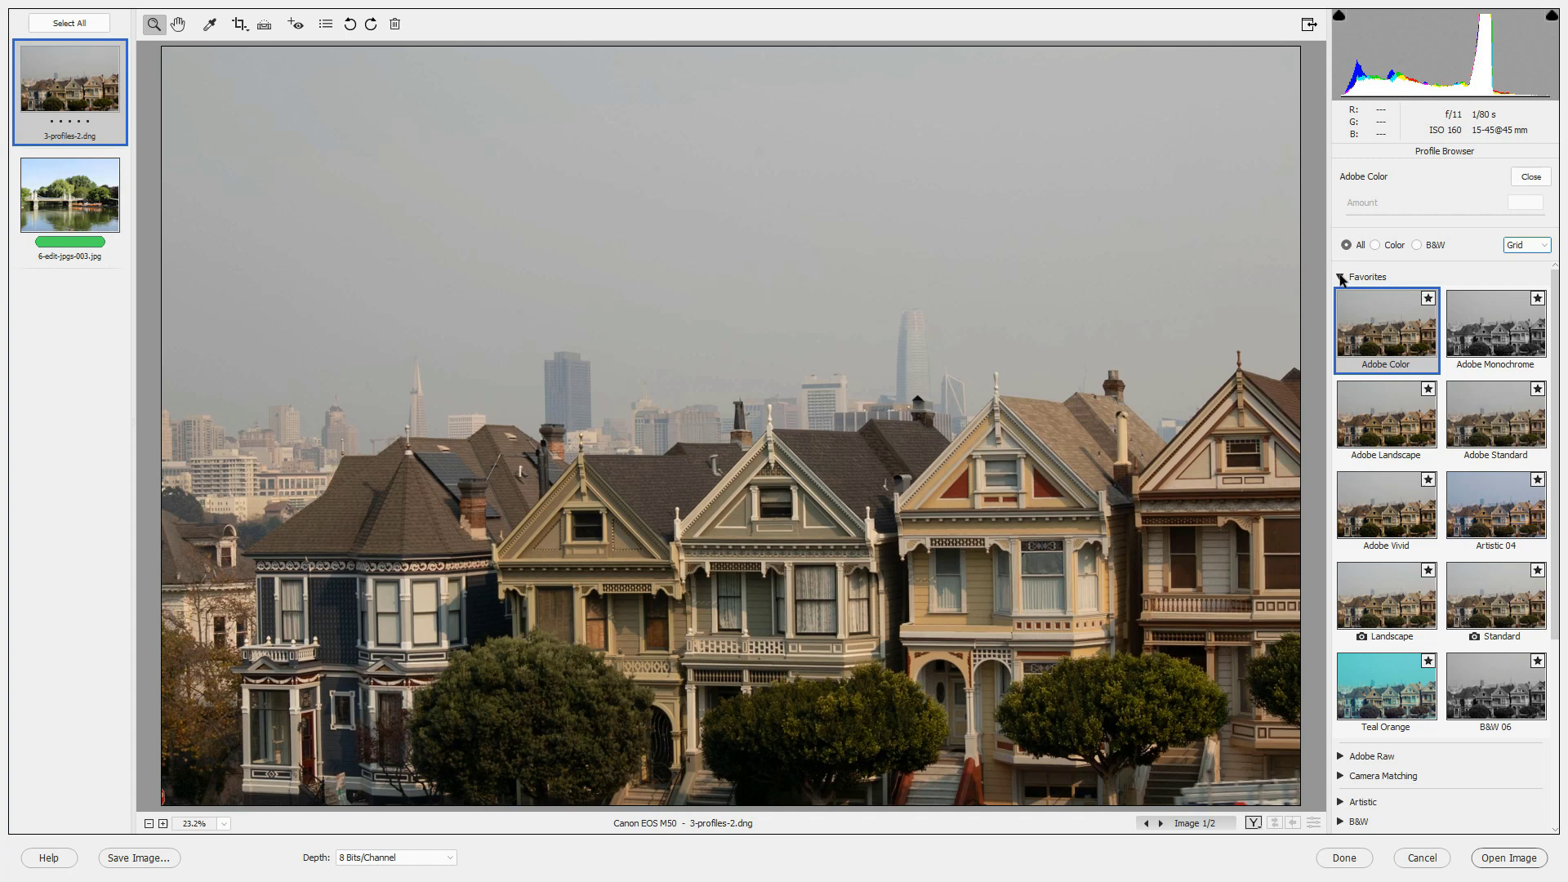
left_click(1340, 277)
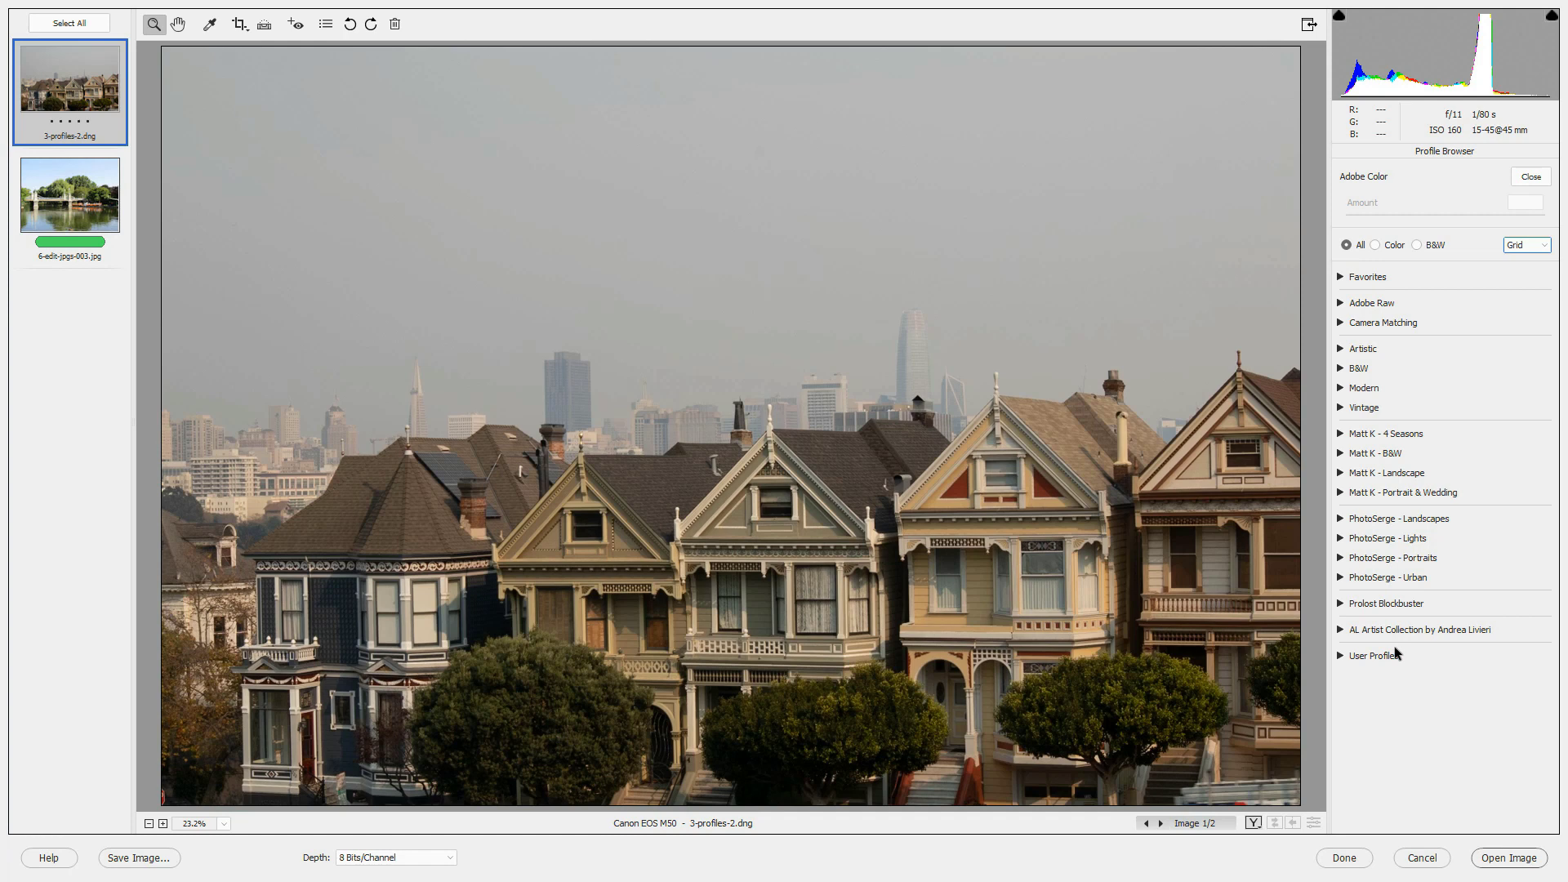
Expand the Adobe Raw group to show its seven profile thumbnails.
left_click(1340, 304)
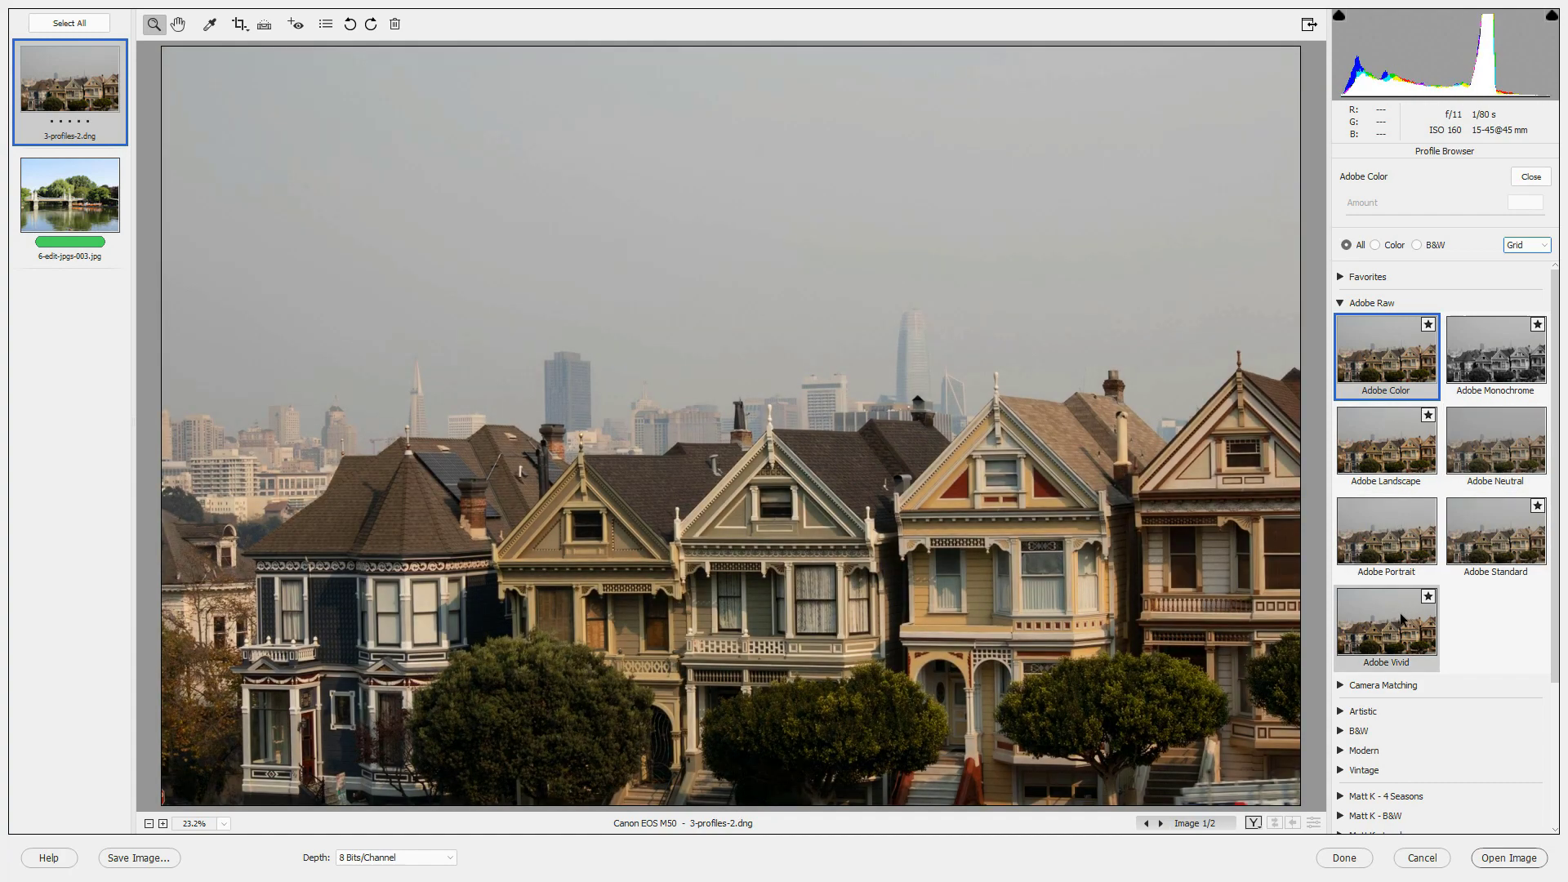
Collapse Adobe Raw, preview the Camera Matching thumbnails, then collapse Camera Matching.
left_click(1342, 303)
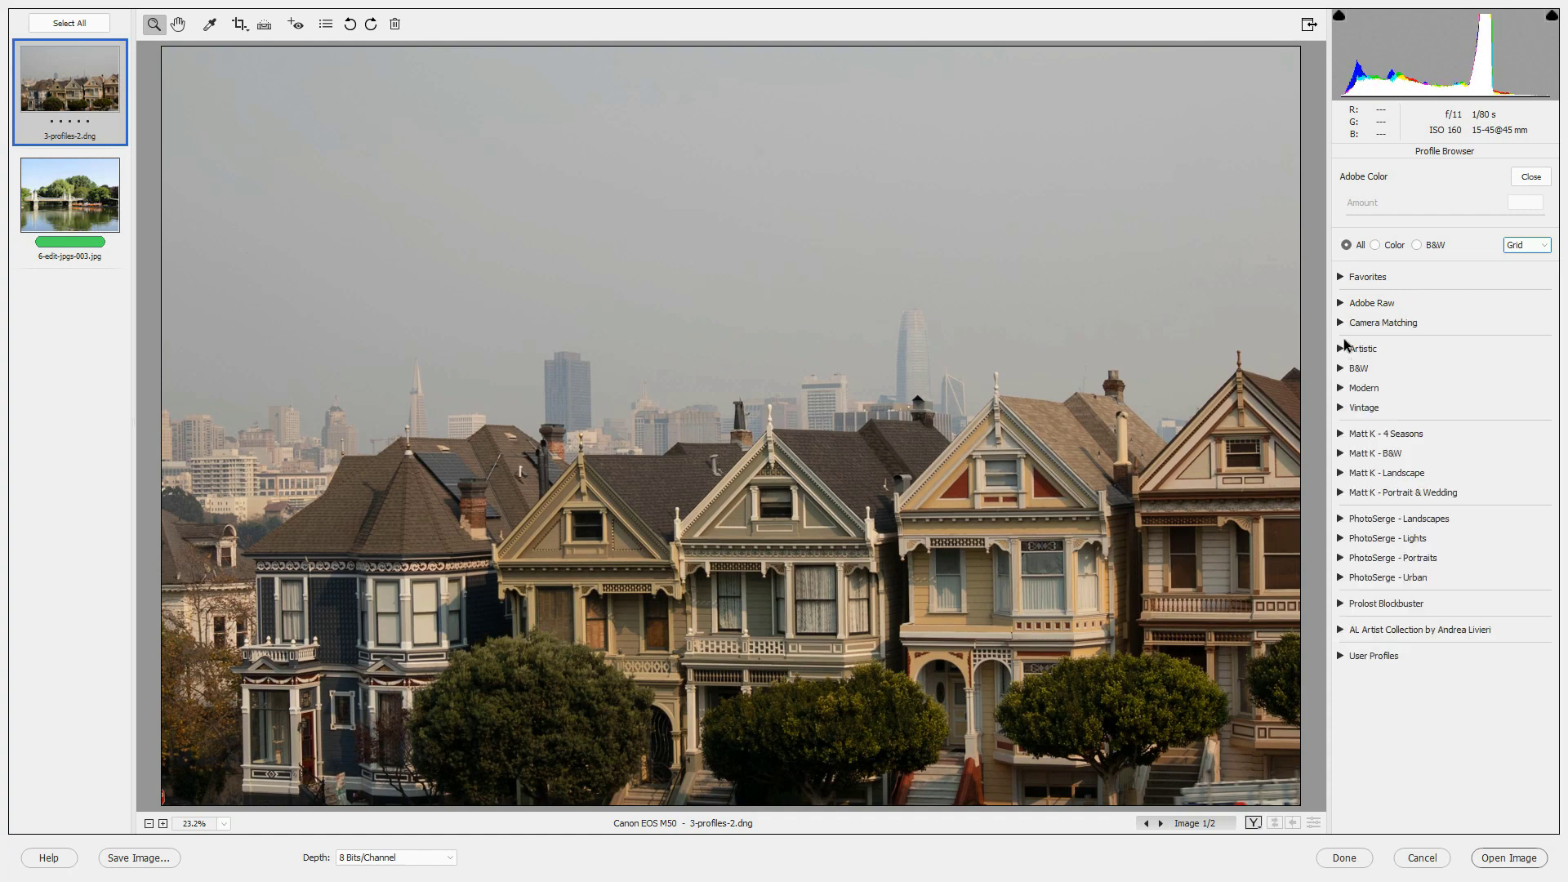
left_click(1341, 324)
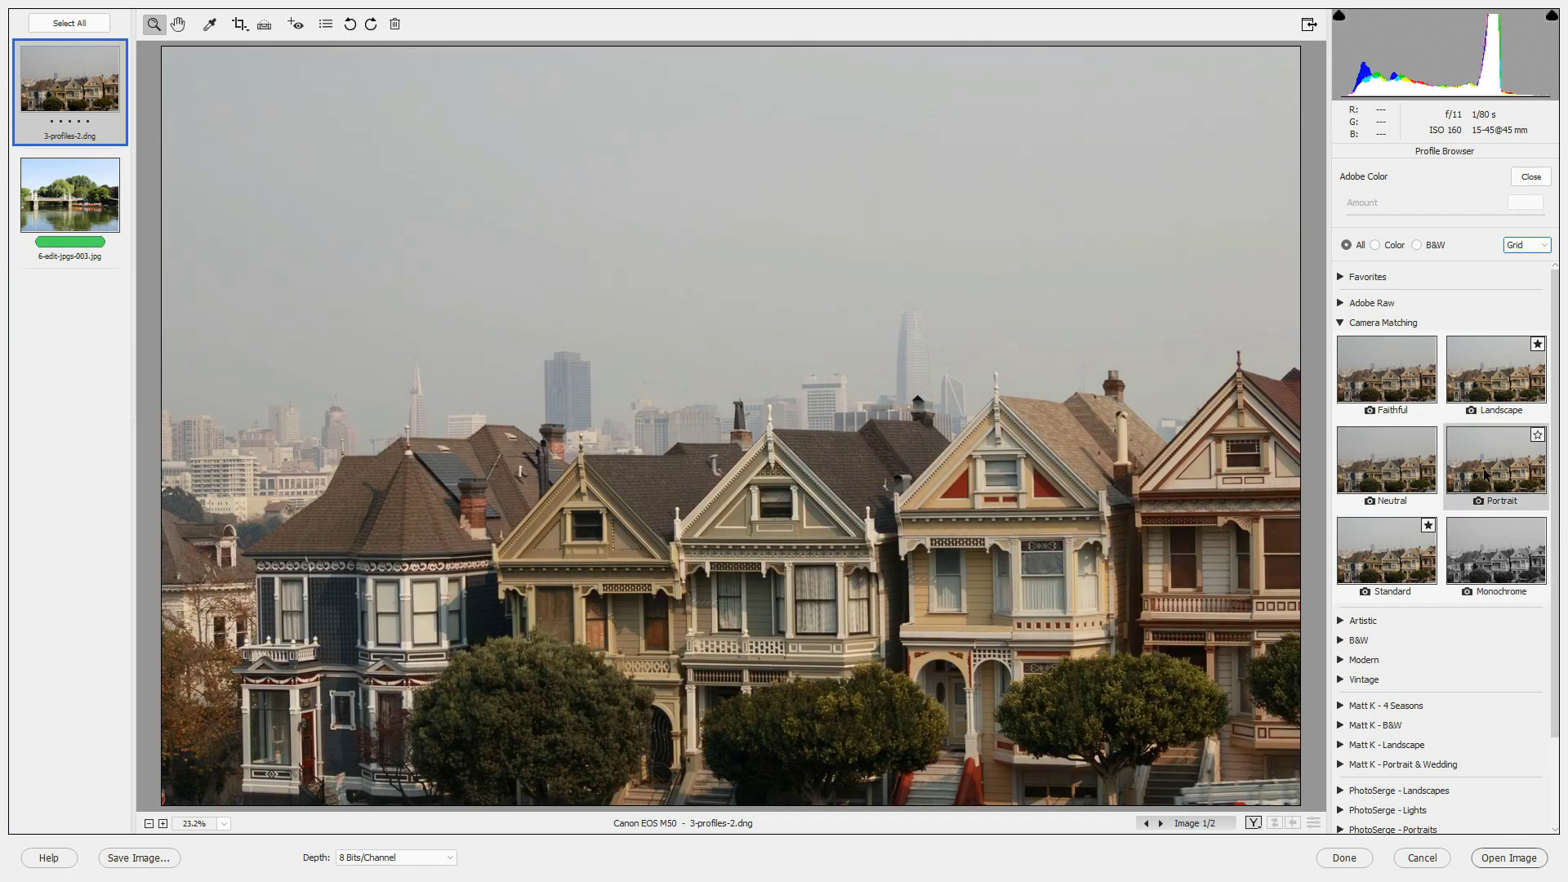
left_click(1340, 321)
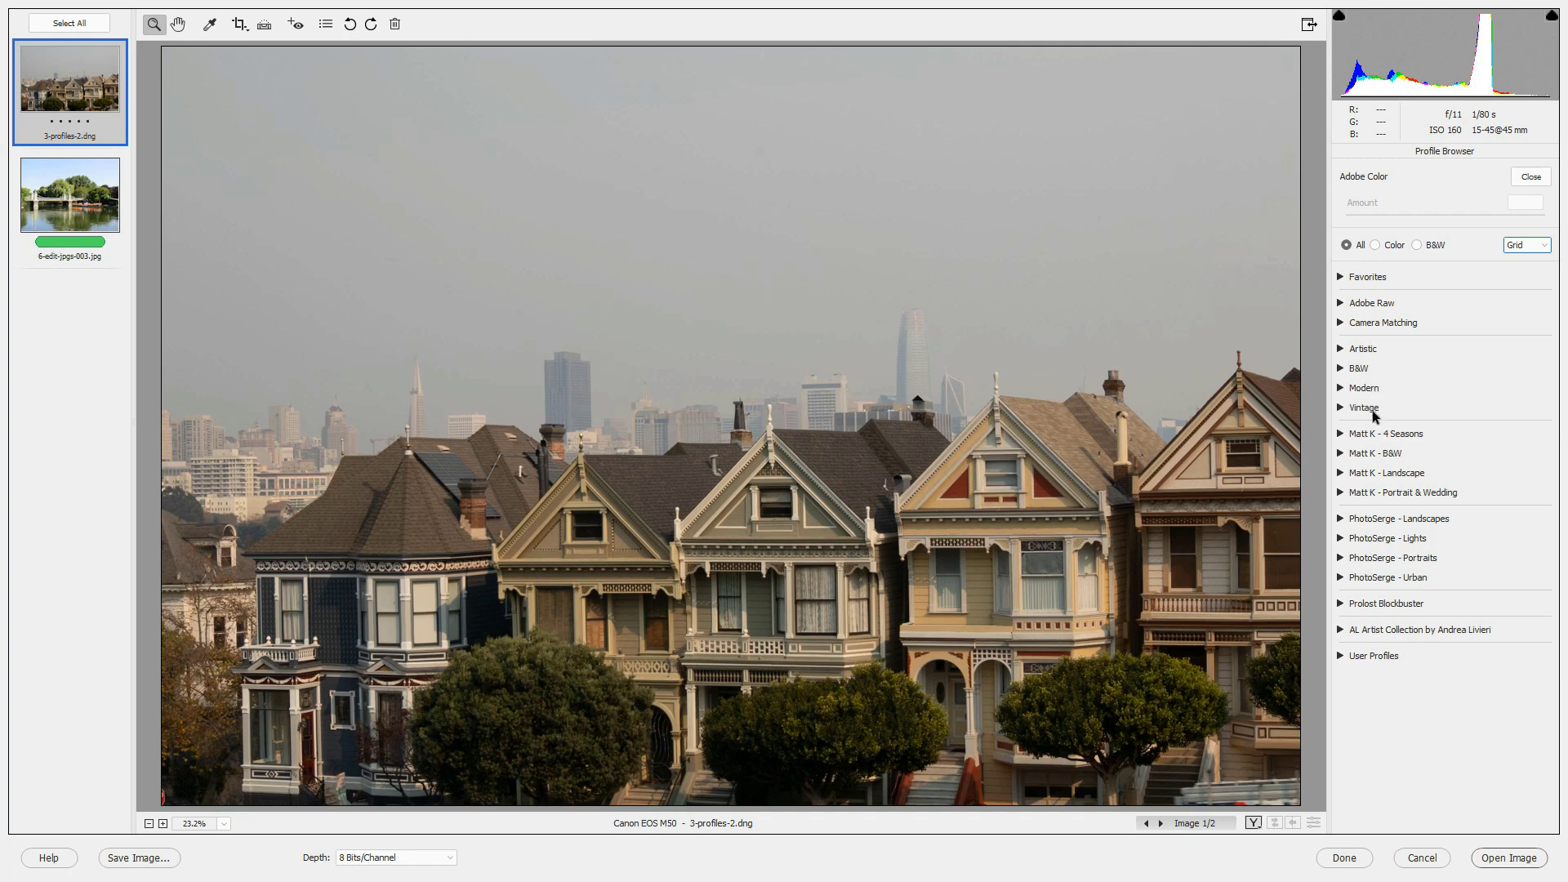
left_click(1340, 349)
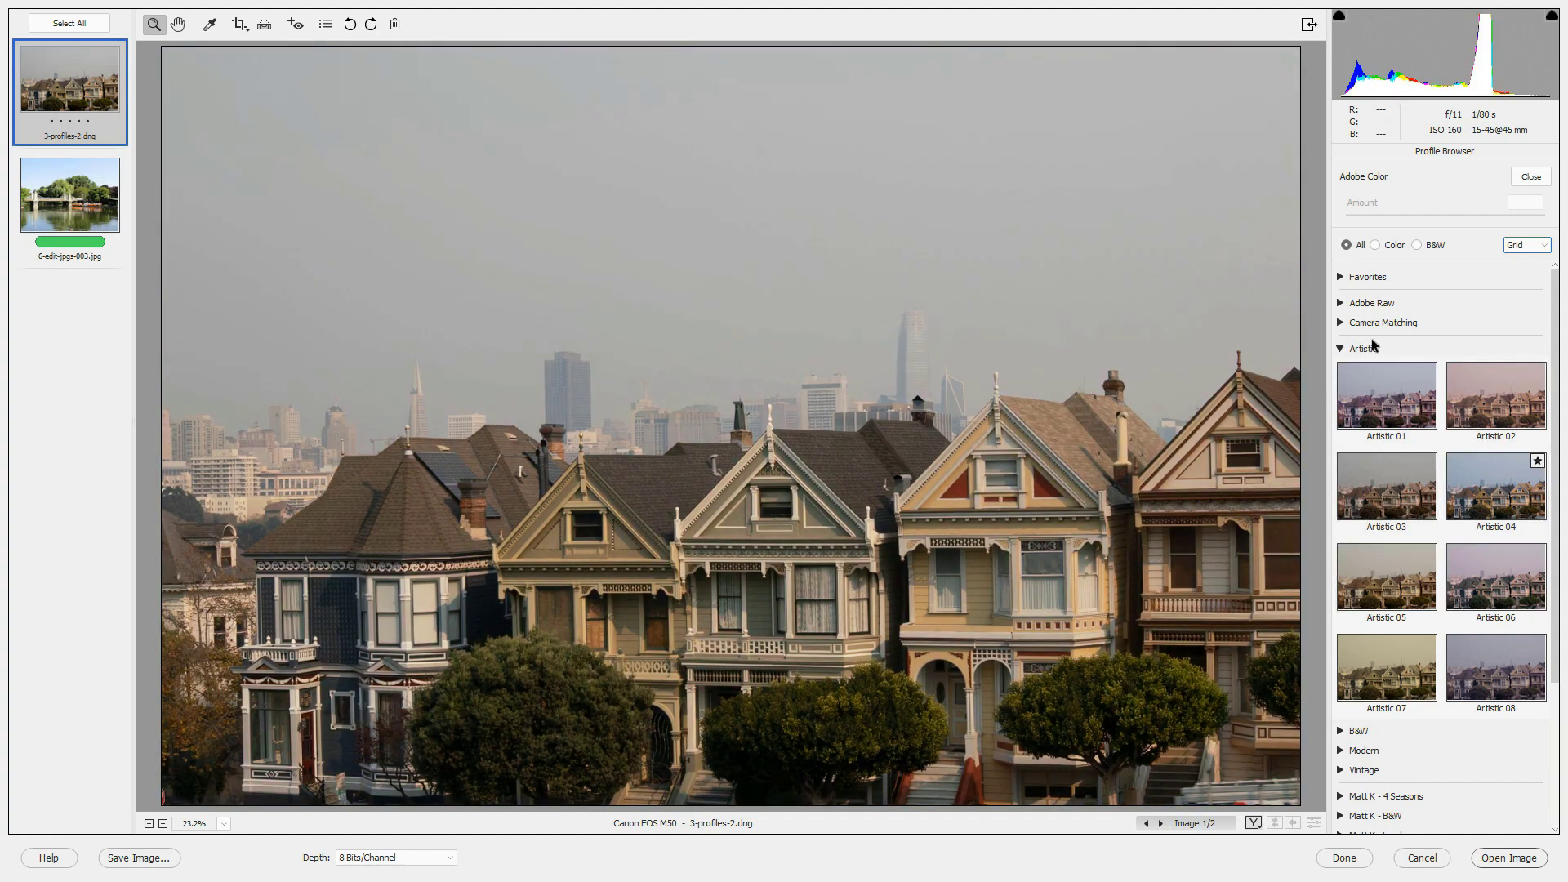
left_click(1376, 351)
left_click(1362, 351)
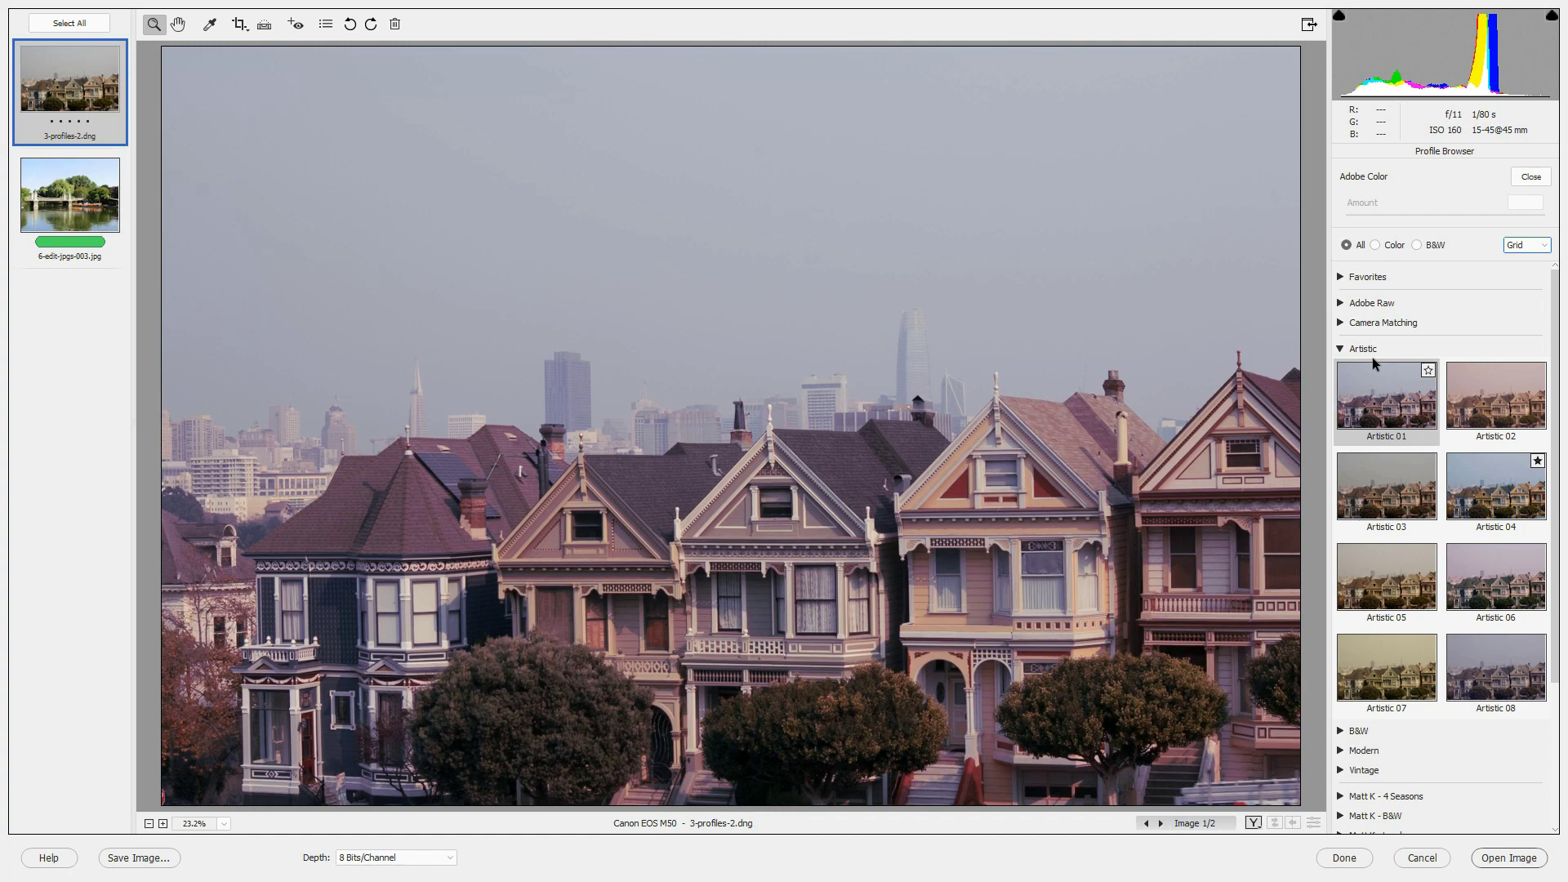
left_click(1371, 354)
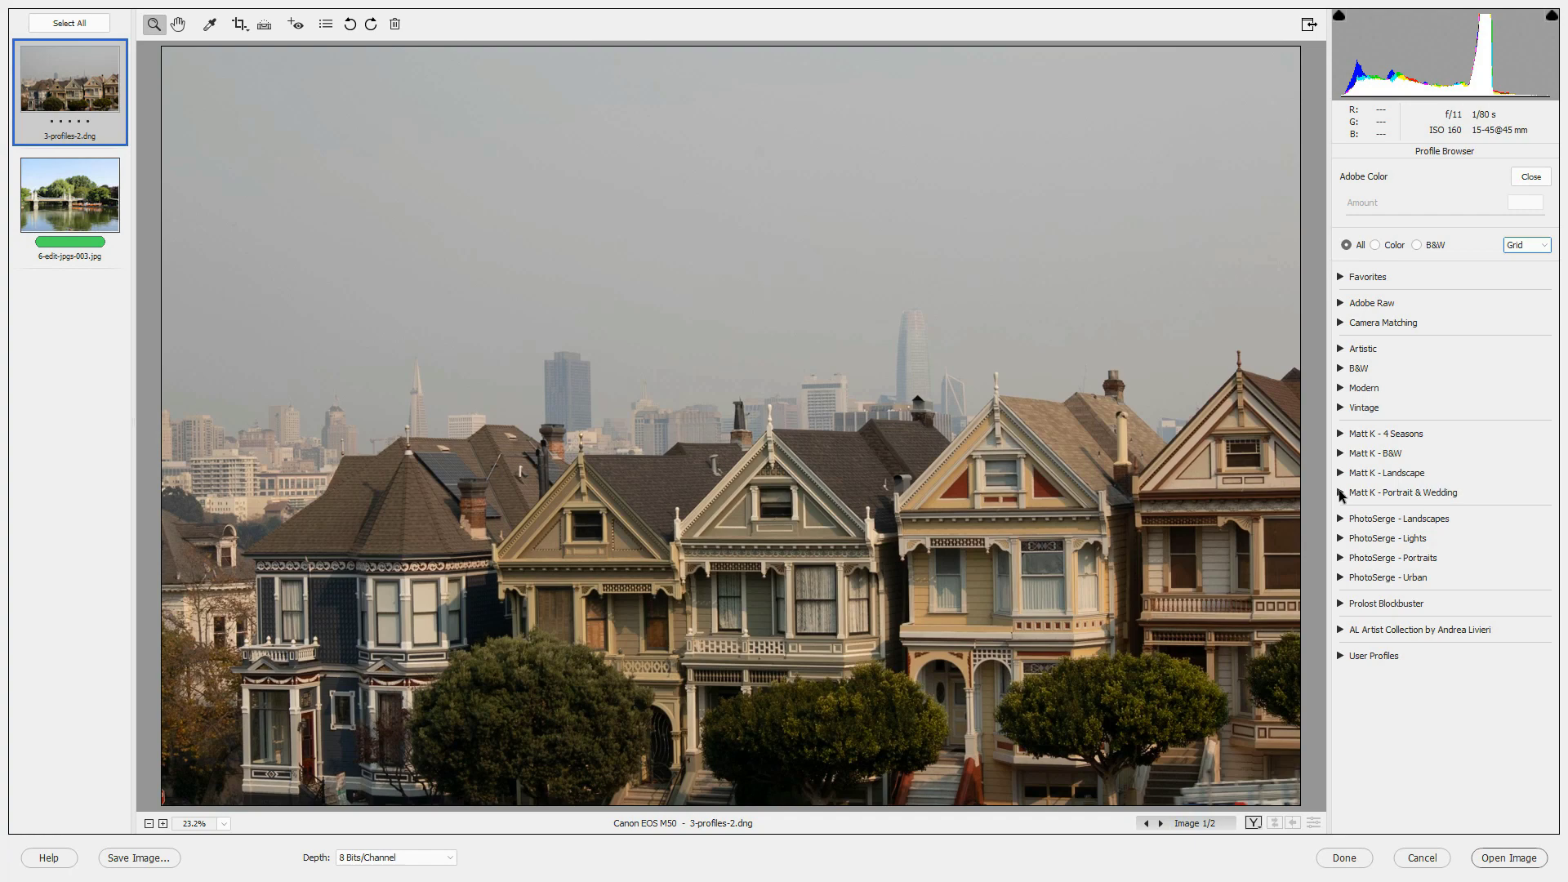
Expand Matt K - Portrait & Wedding, re-star Teal Orange as favourite, and apply it.
left_click(1340, 493)
scroll(1543, 728, "down", 5)
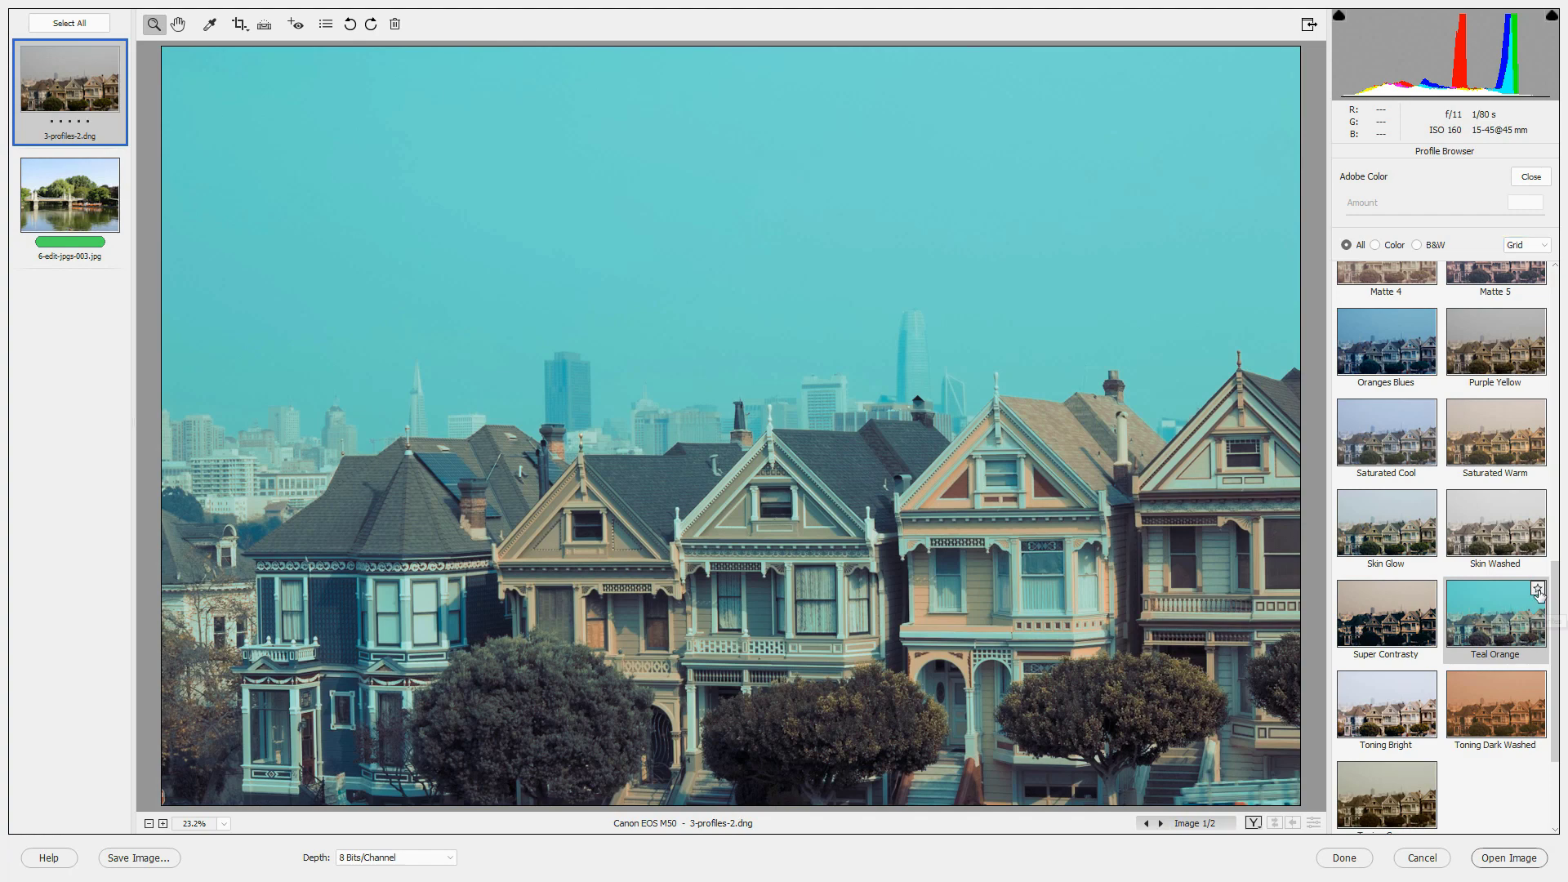
left_click(1538, 590)
left_click(1537, 588)
double_click(1485, 622)
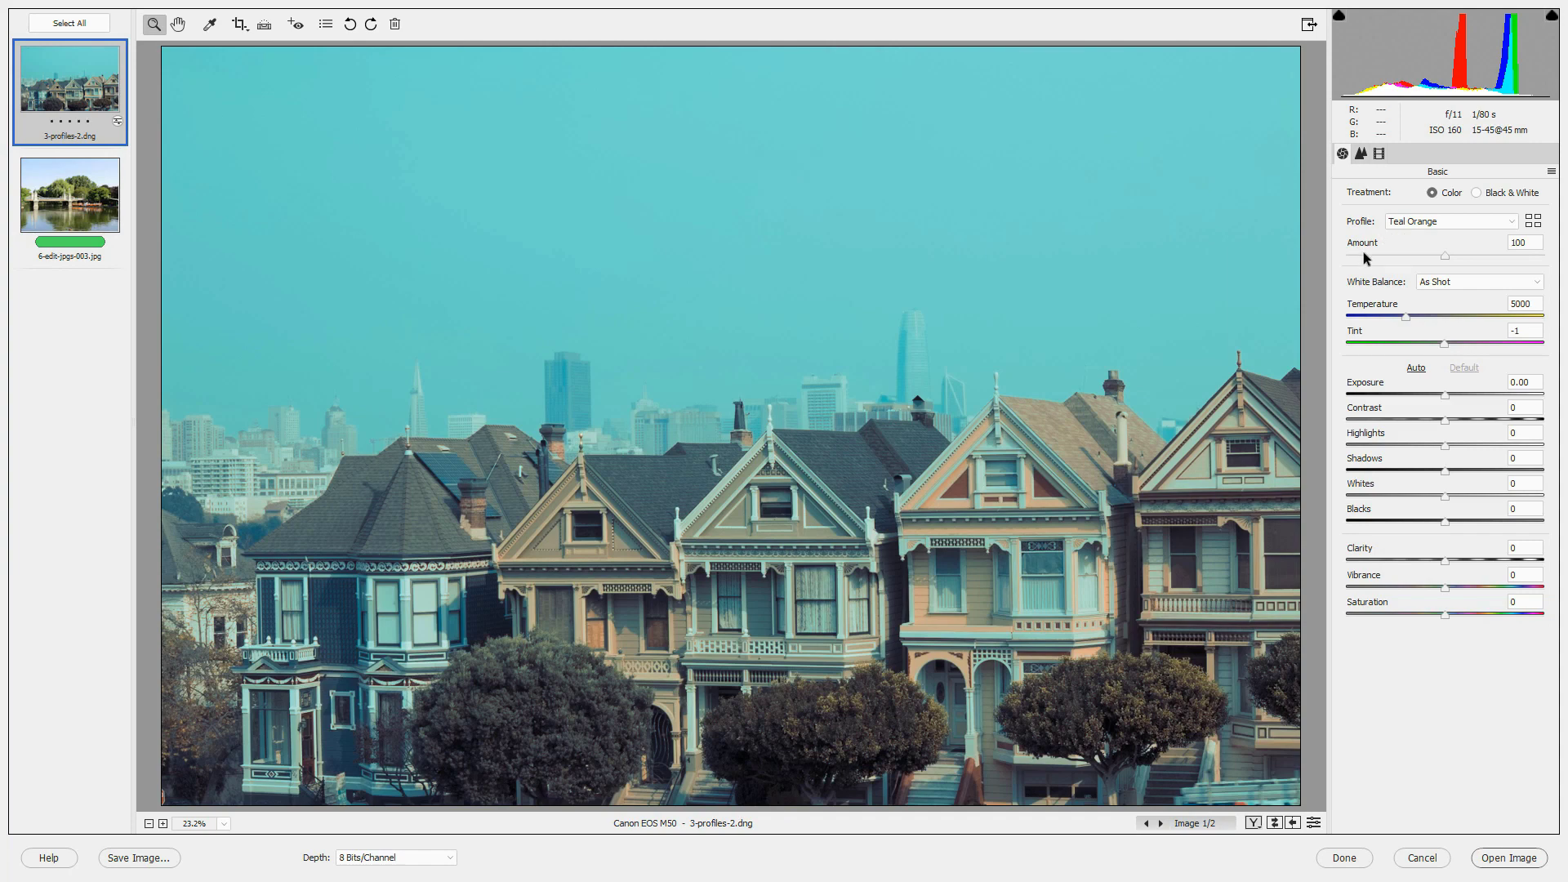
Lower the Teal Orange profile Amount from 100 to 71.
mouse_move(1443, 254)
left_mouse_down()
mouse_move(1360, 255)
mouse_move(1502, 263)
mouse_move(1413, 258)
left_mouse_up()
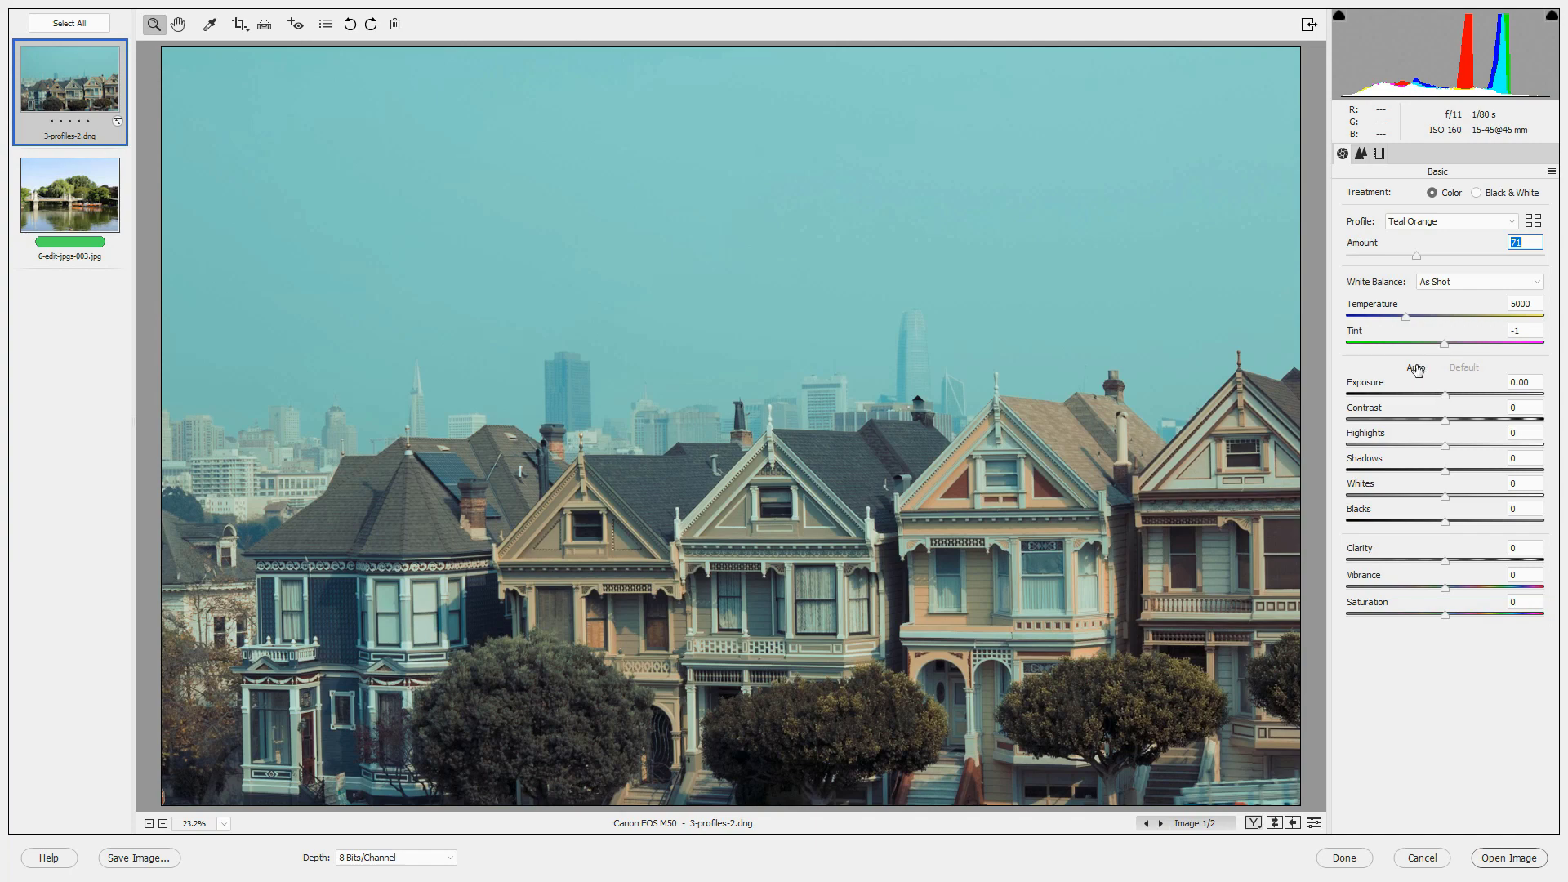
Apply Auto, set Exposure +0.10, Clarity +28, Contrast +6, then move to the JPEG.
left_click(1416, 369)
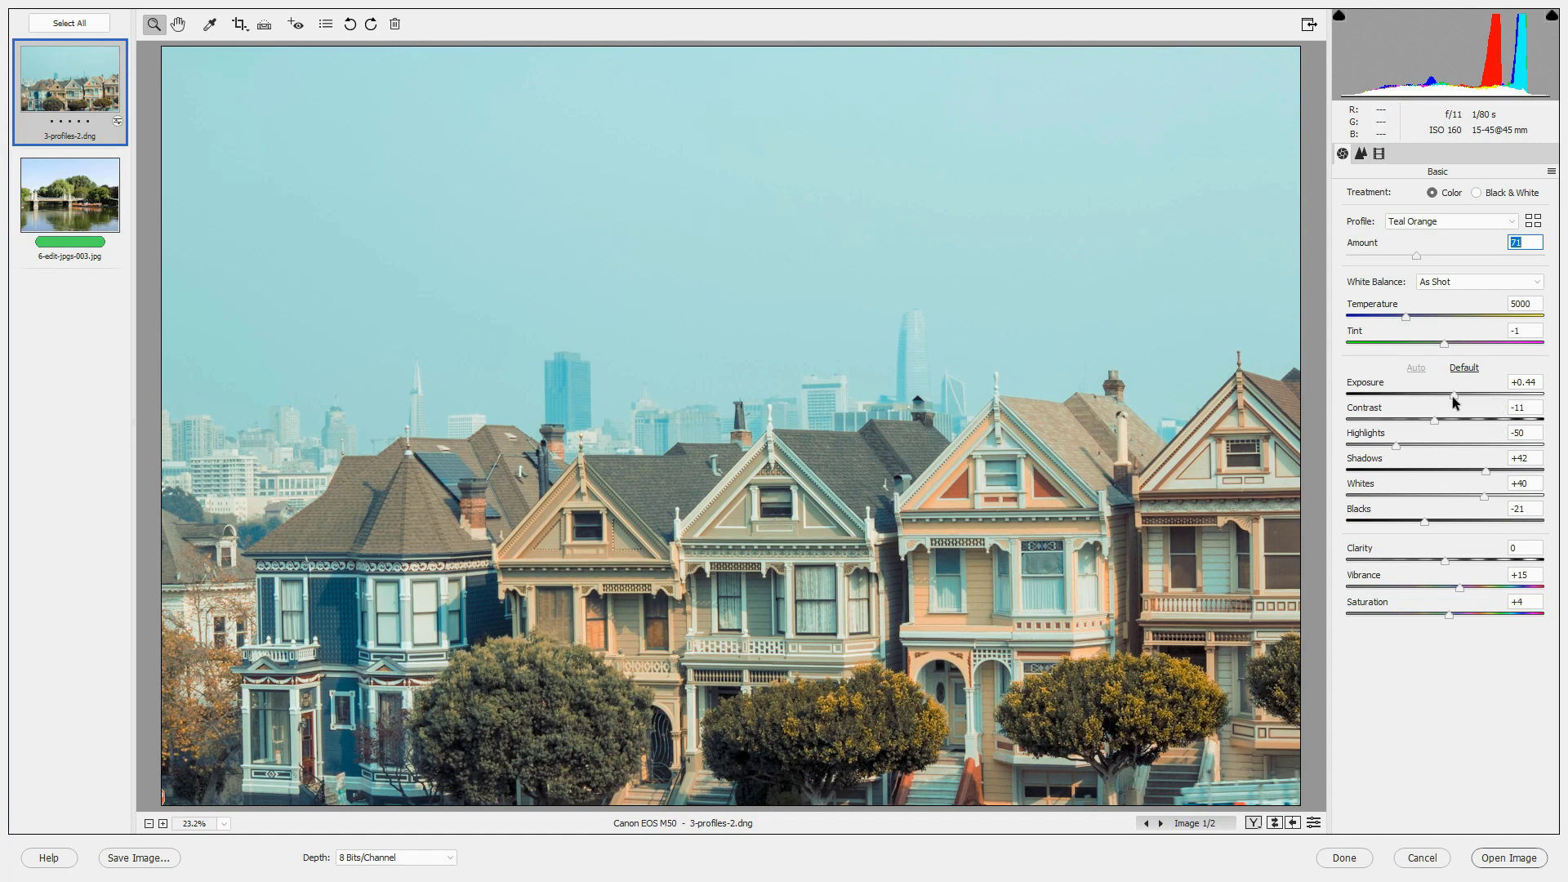
left_click_drag(1453, 397, 1446, 402)
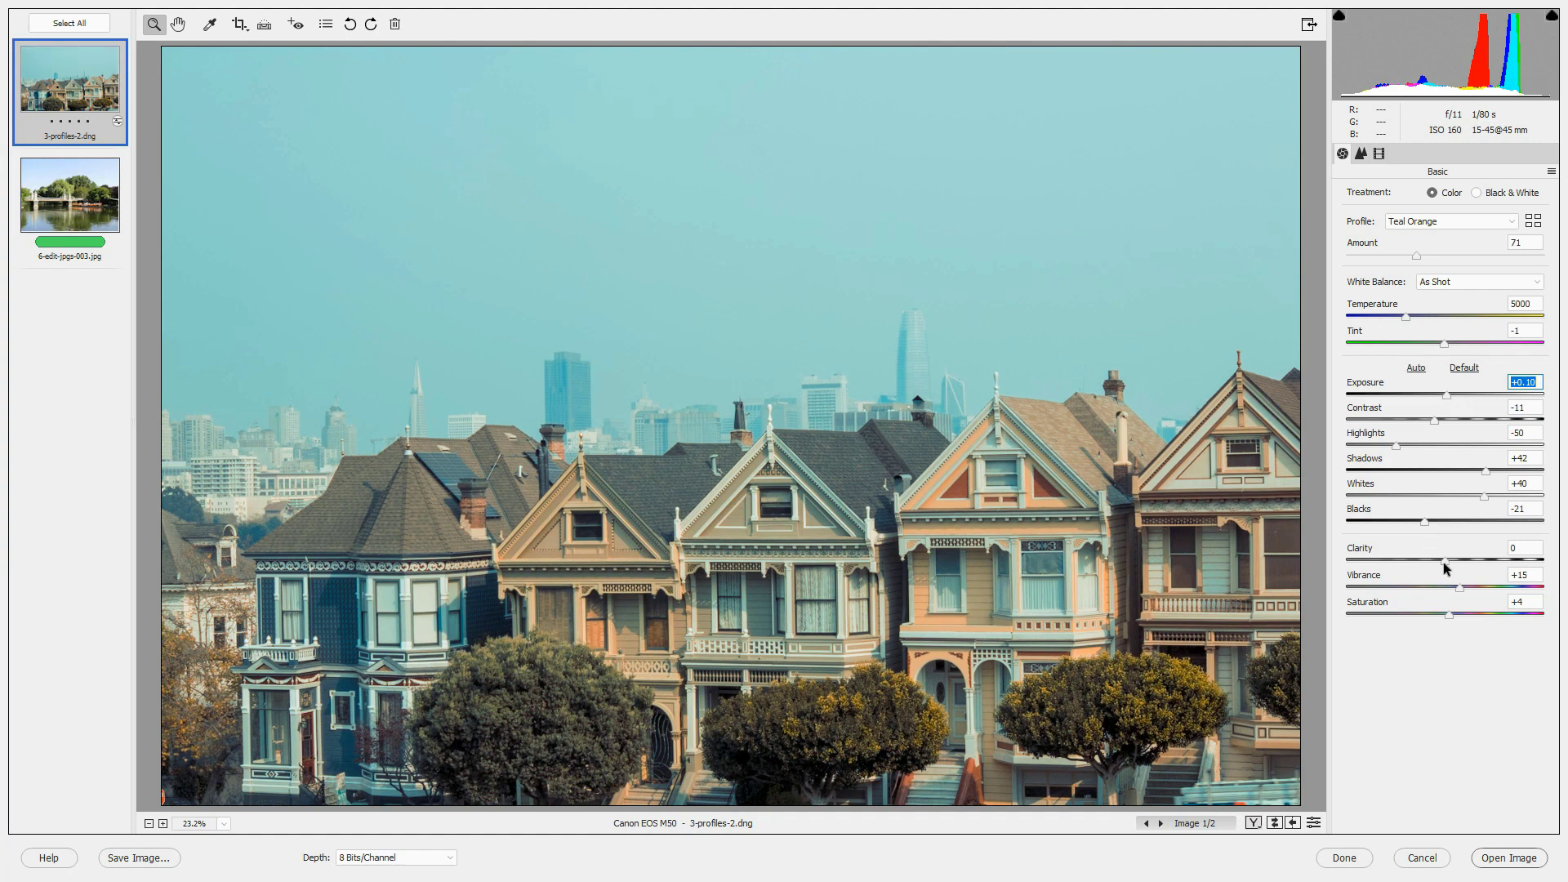
left_click_drag(1445, 559, 1473, 565)
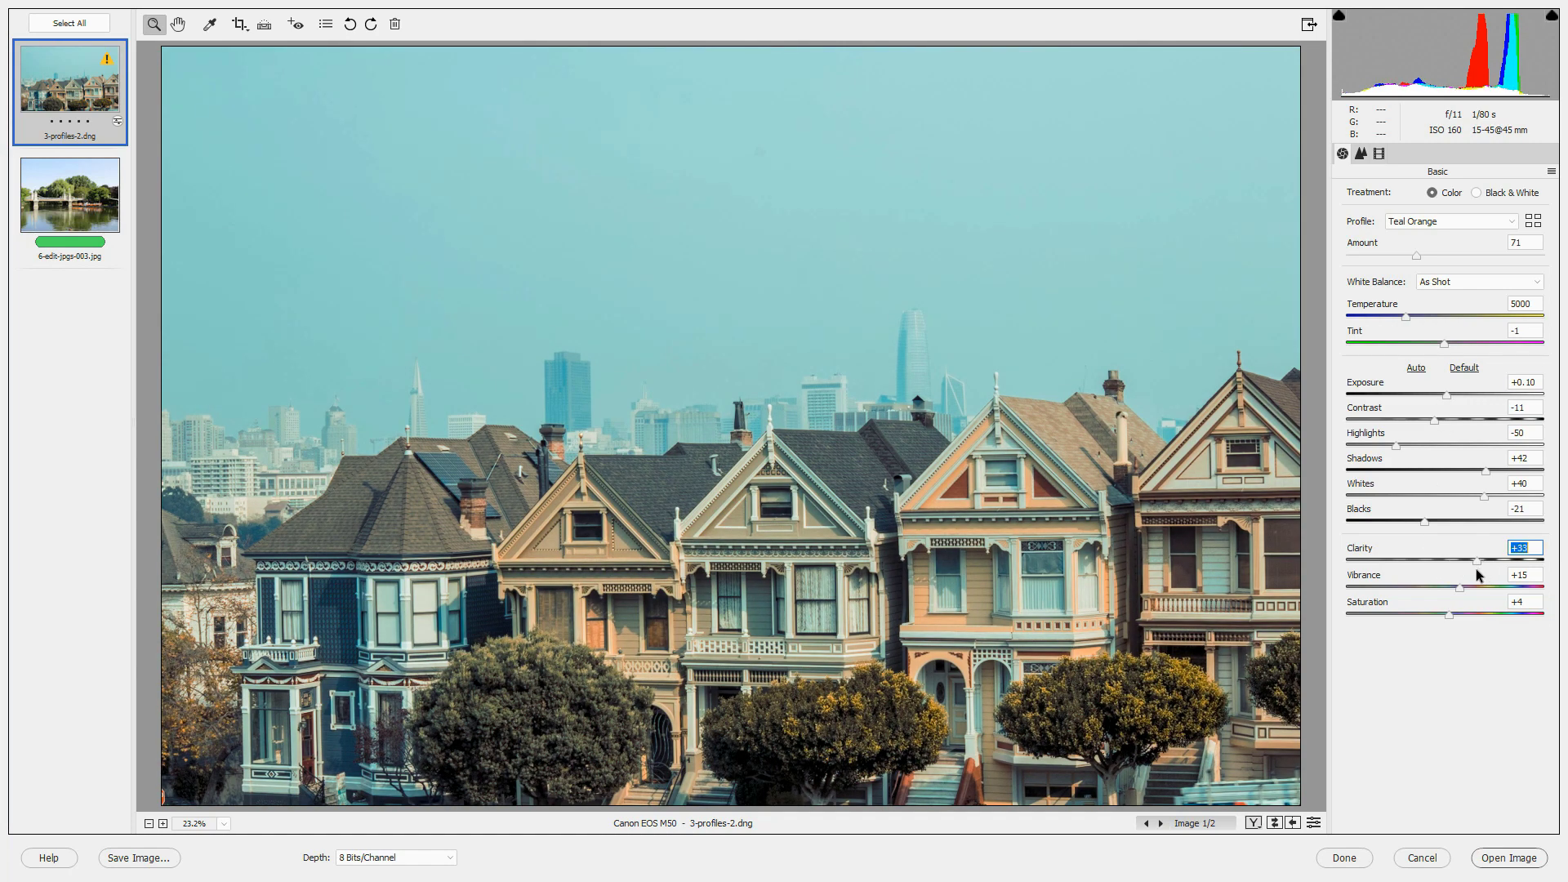
left_click(1447, 420)
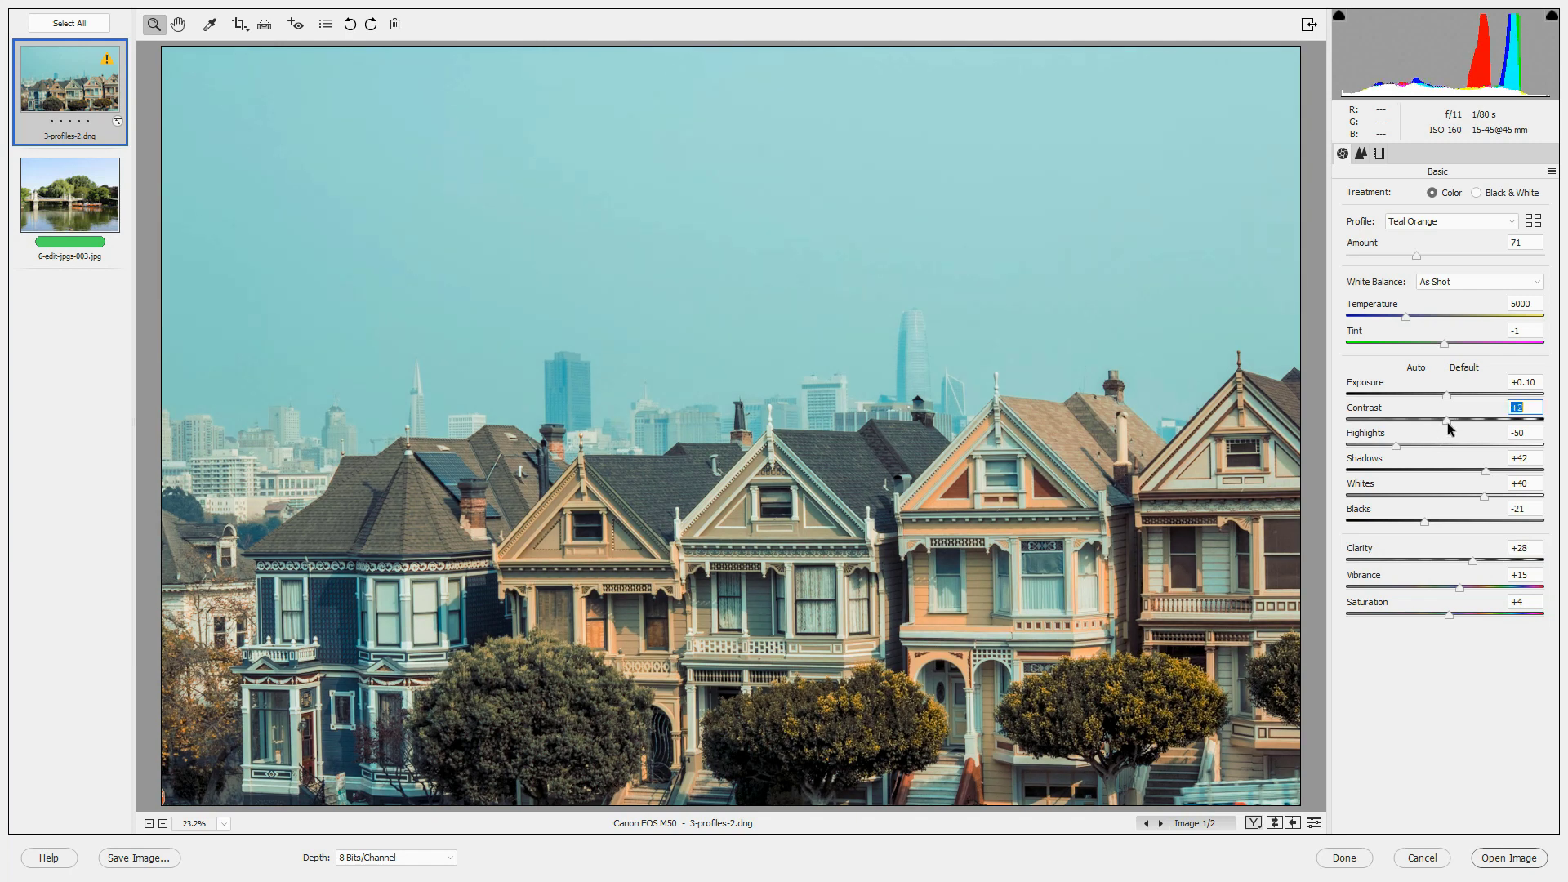
left_click_drag(1448, 423, 1452, 423)
key("ctrl+Right")
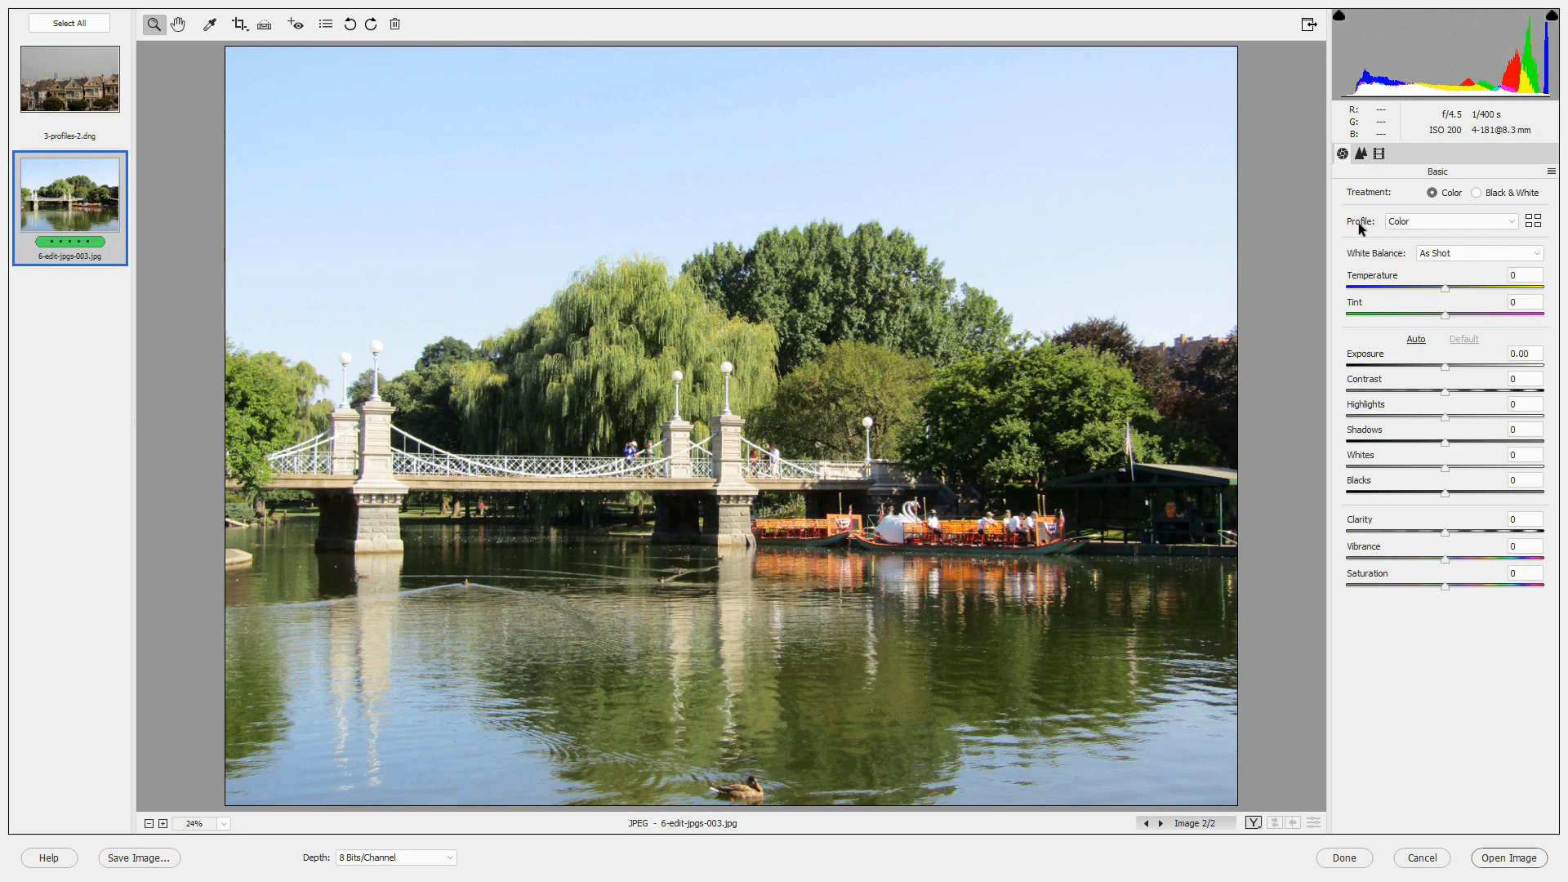
Open the Profile Browser for 6-edit-jpgs-003.jpg and collapse its Favorites group.
left_click(1533, 220)
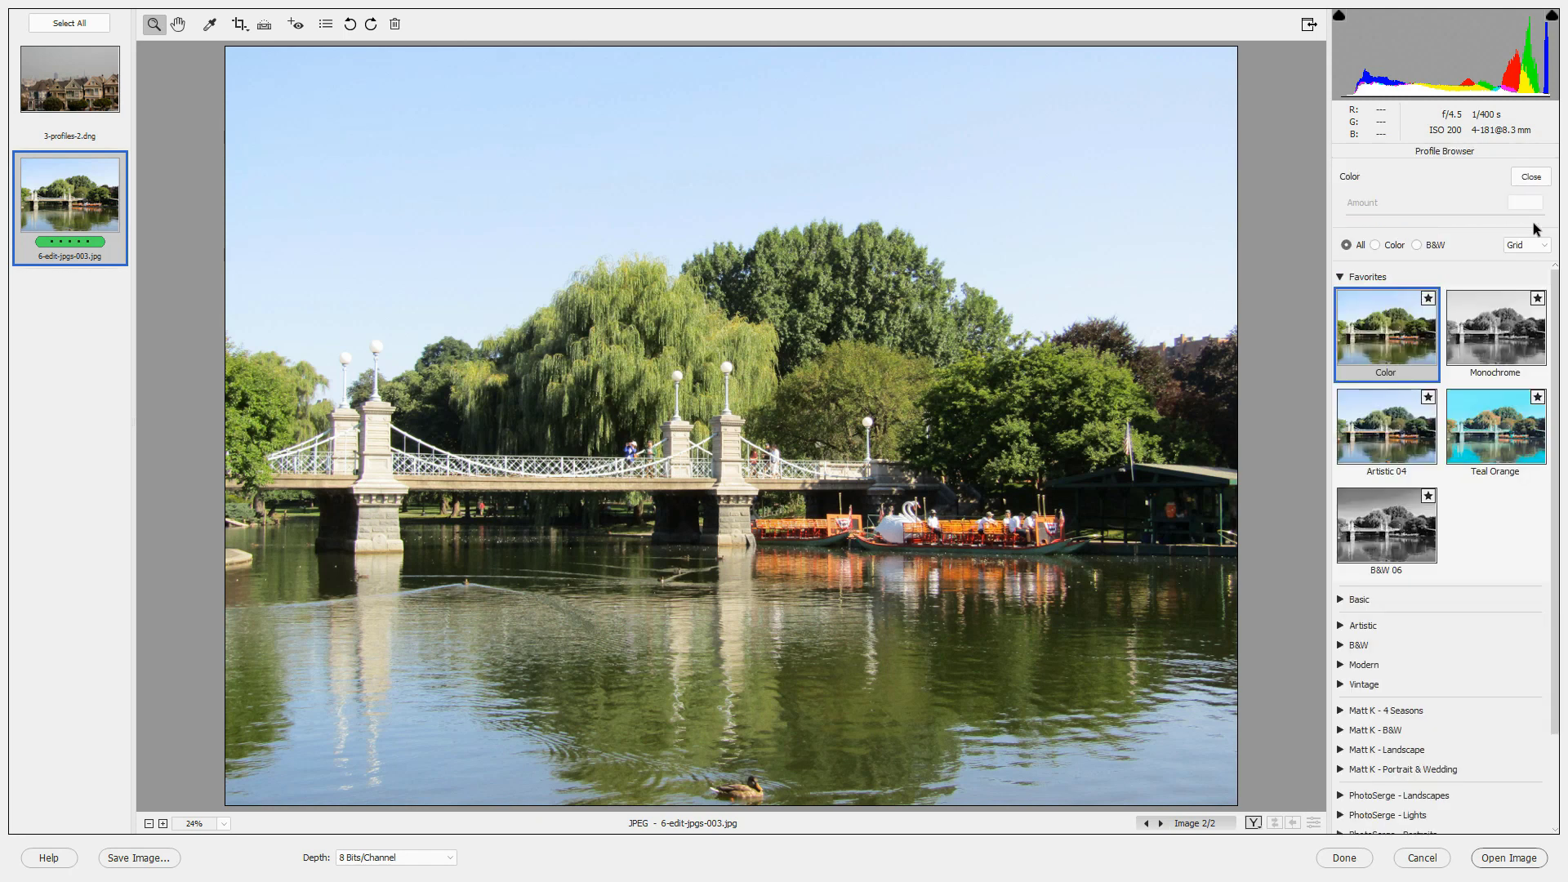
left_click(1340, 277)
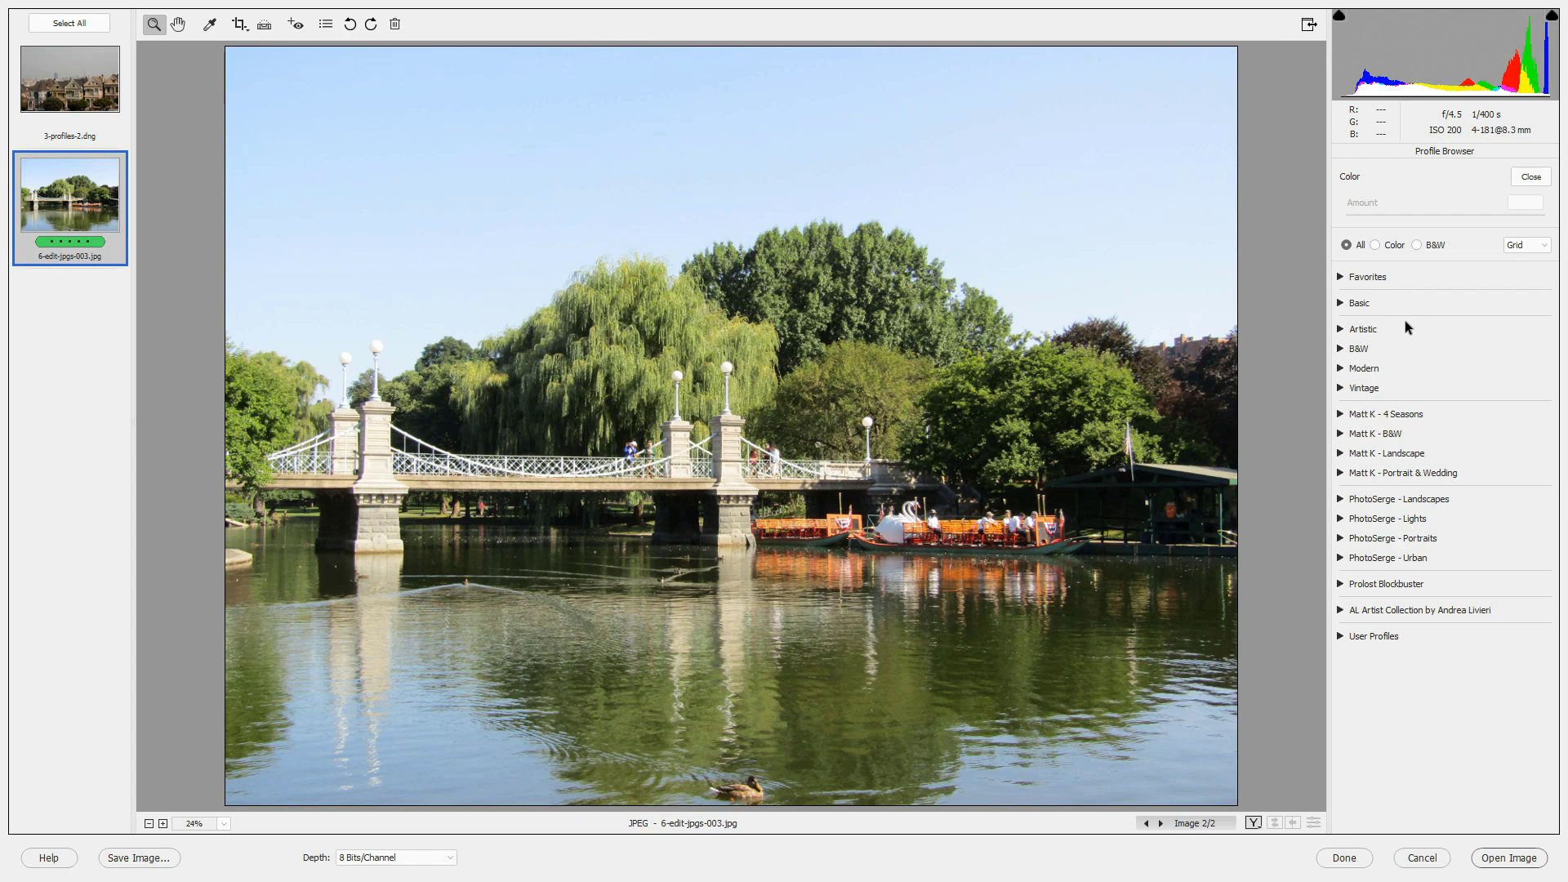
Preview the bridge JPEG with the Basic group's Monochrome profile, then switch back to Color.
left_click(1340, 305)
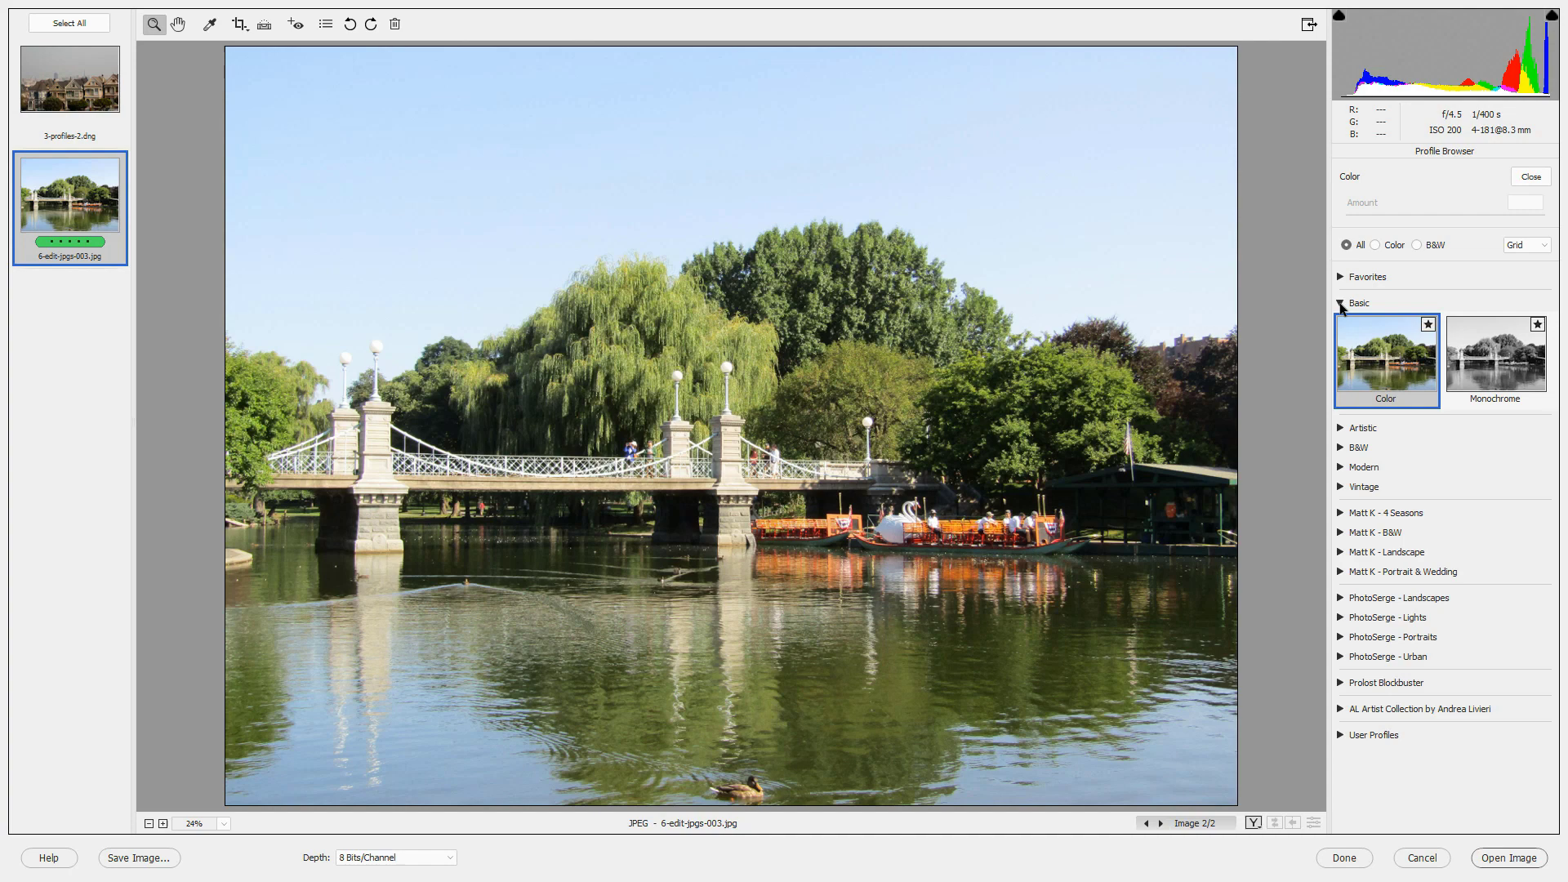
left_click(1482, 378)
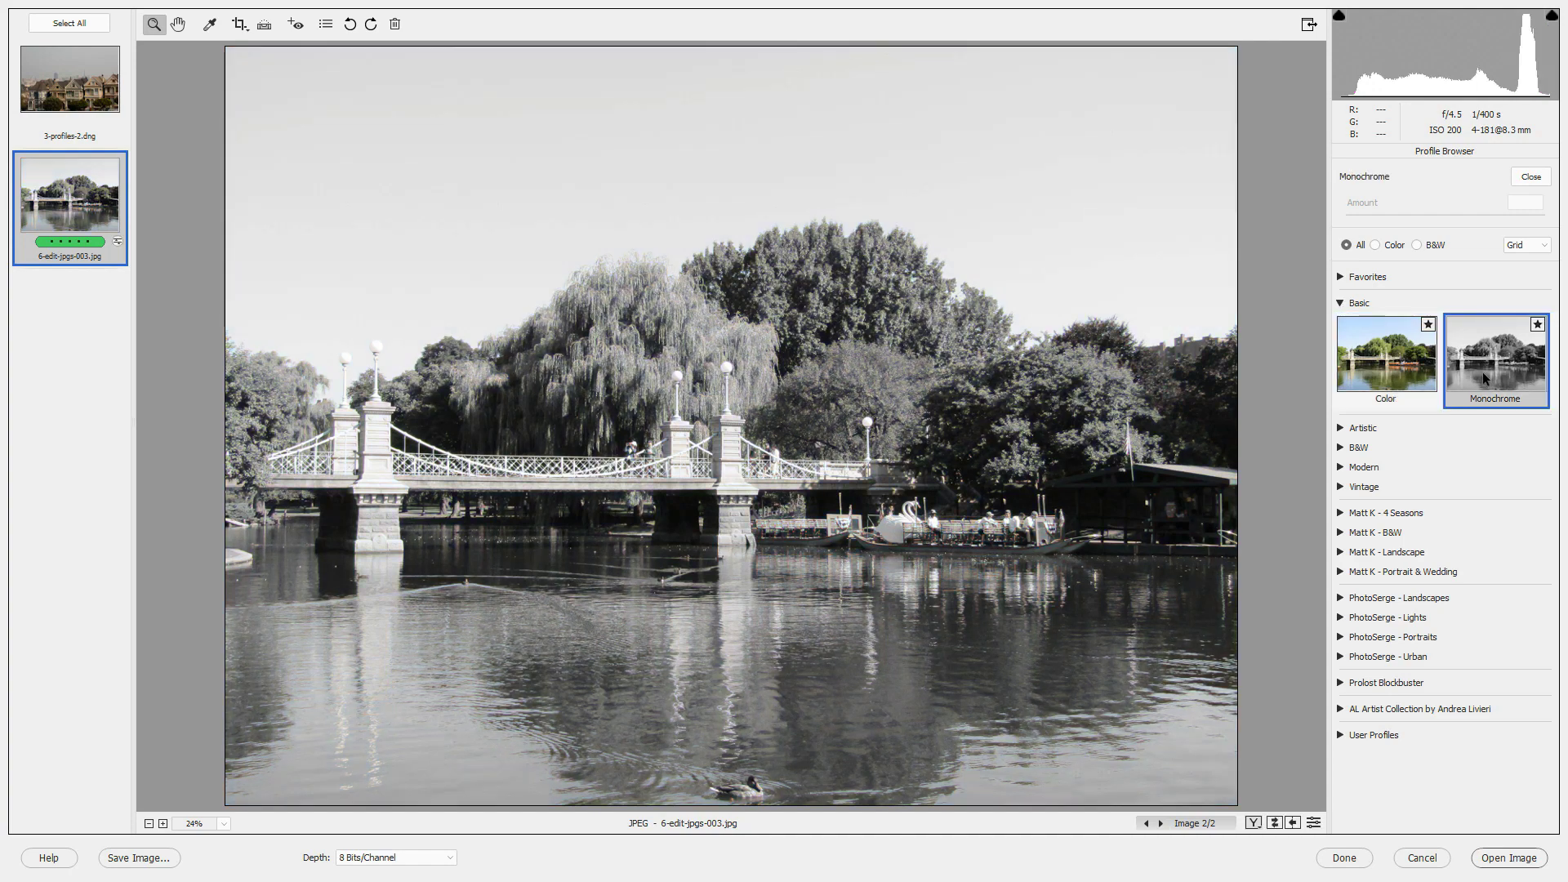
left_click(1402, 376)
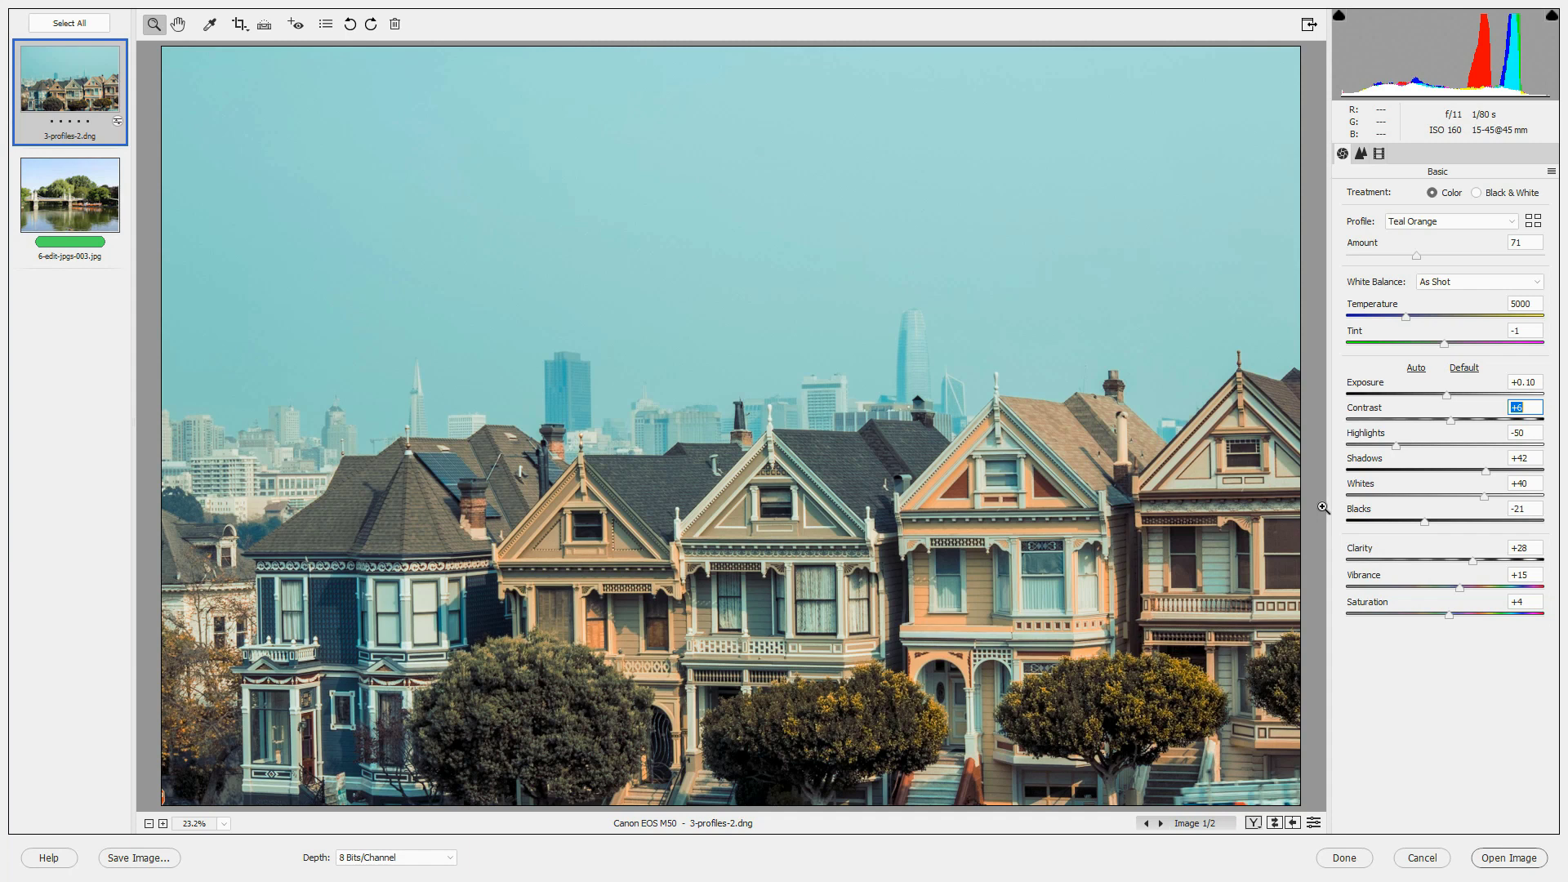
Check the profile list without changing Teal Orange, then open the Profile Browser and scroll through it.
left_click(1511, 224)
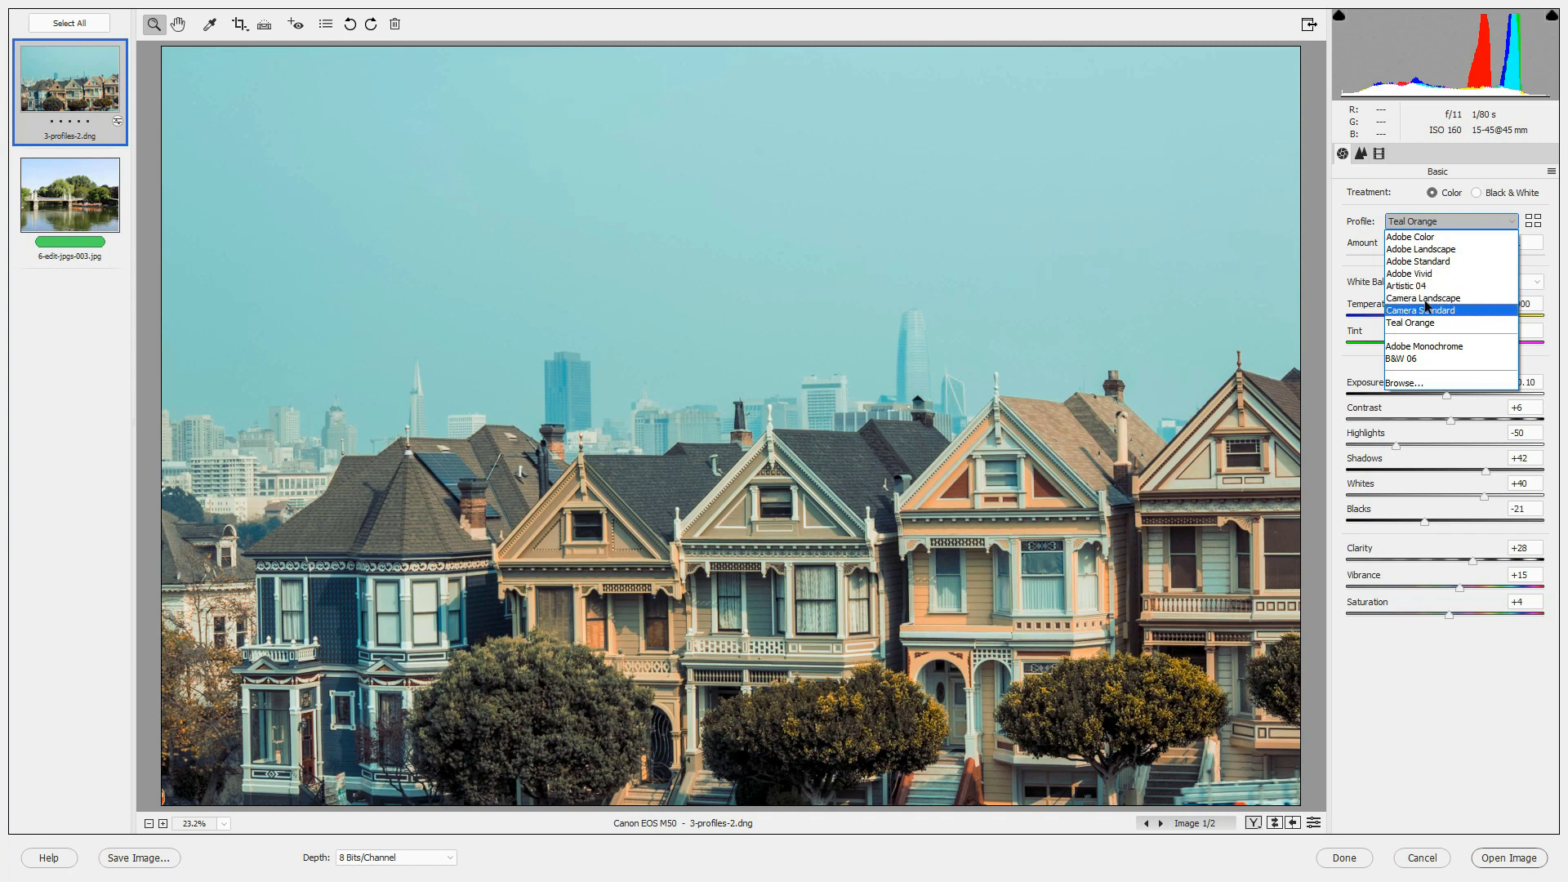
left_click(1533, 223)
left_click(1533, 222)
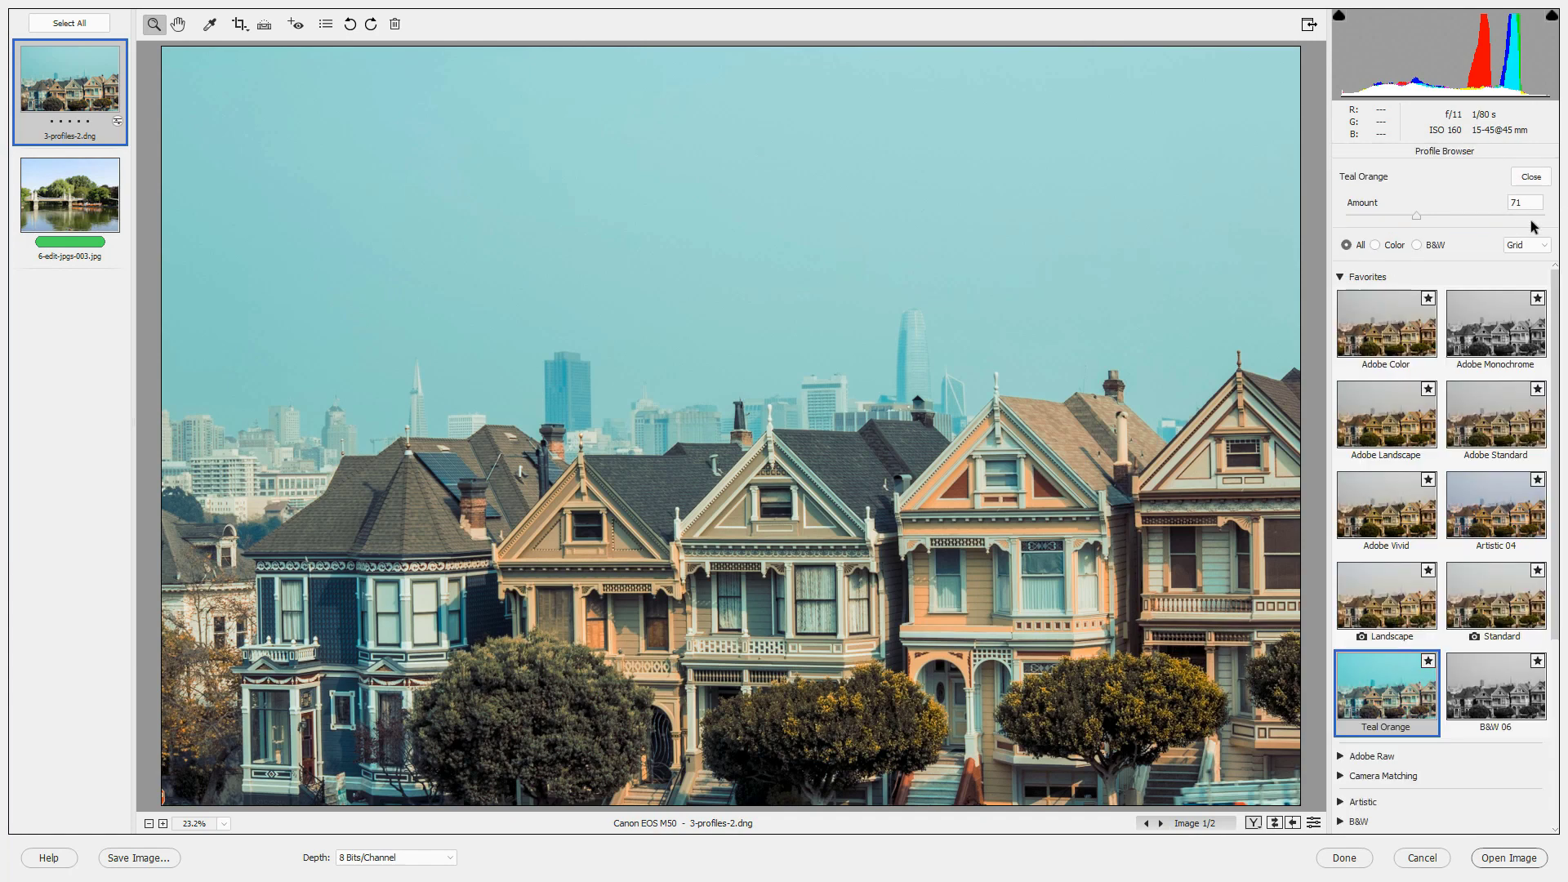
scroll(1560, 453, "down", 1)
scroll(1560, 454, "down", 2)
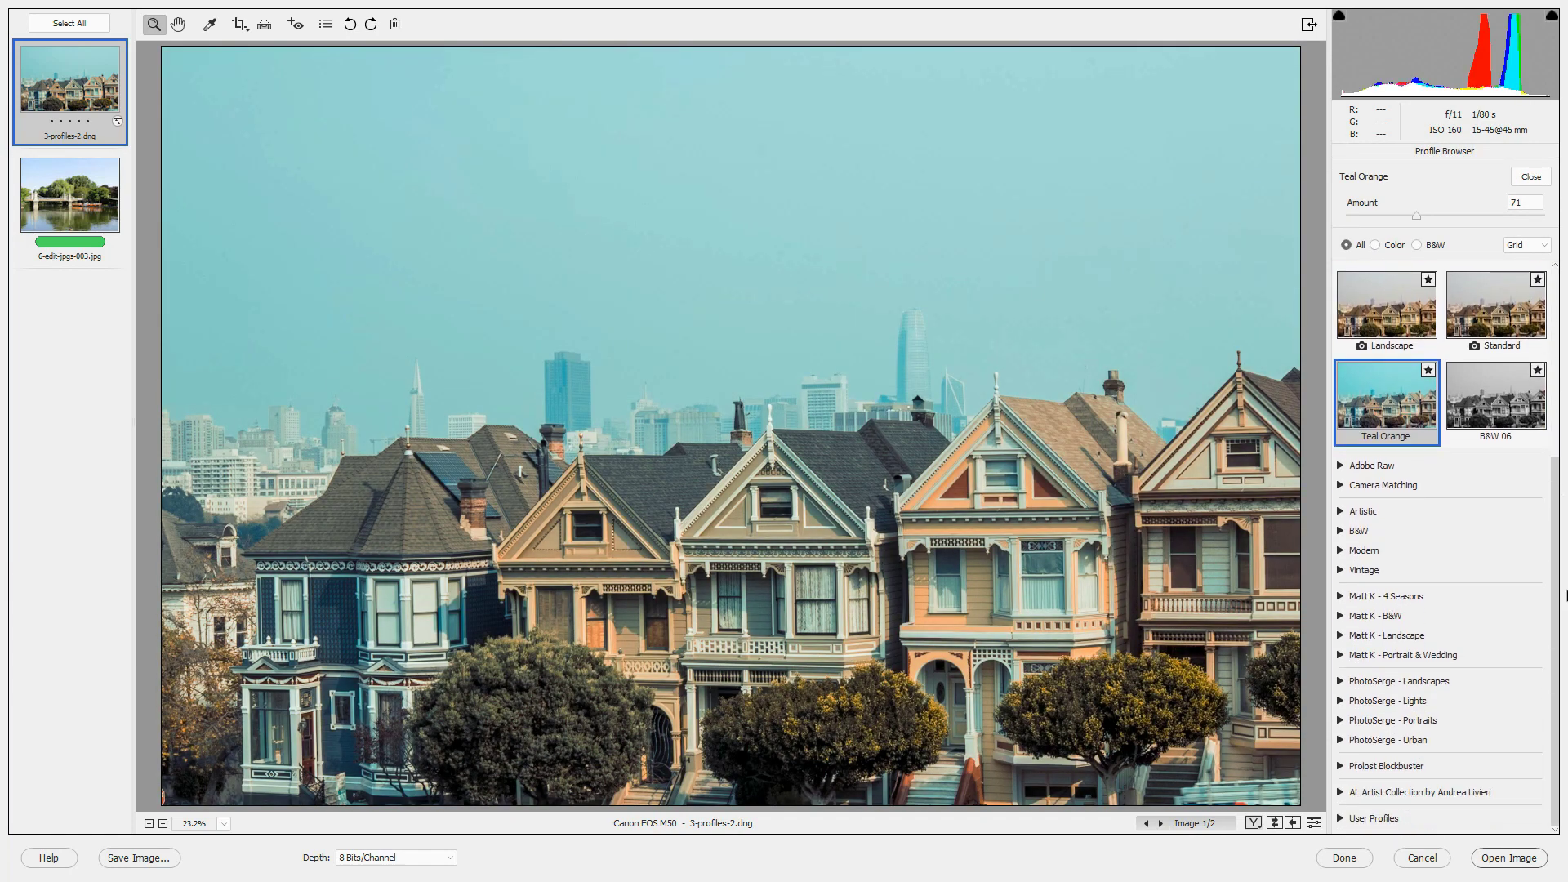